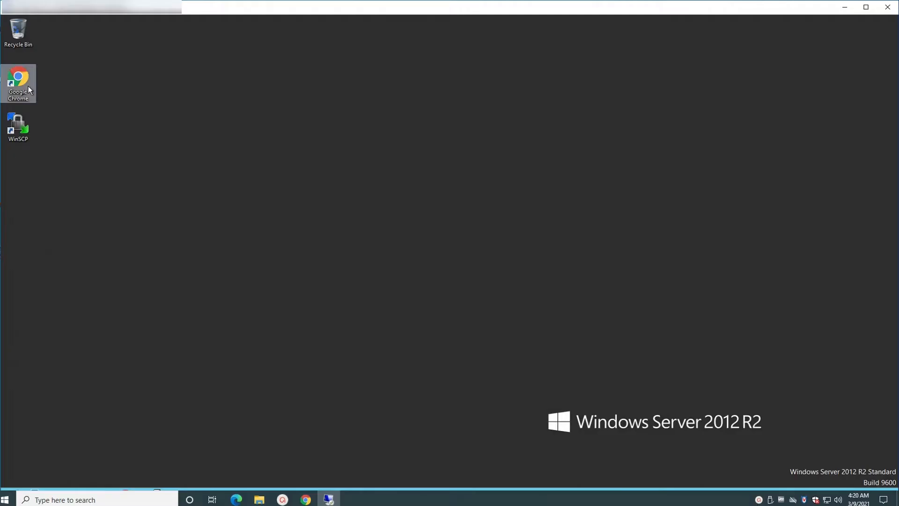
# Launch the HTML5 vSphere Client from the welcome page in Chrome.
pyautogui.doubleClick(20, 83)
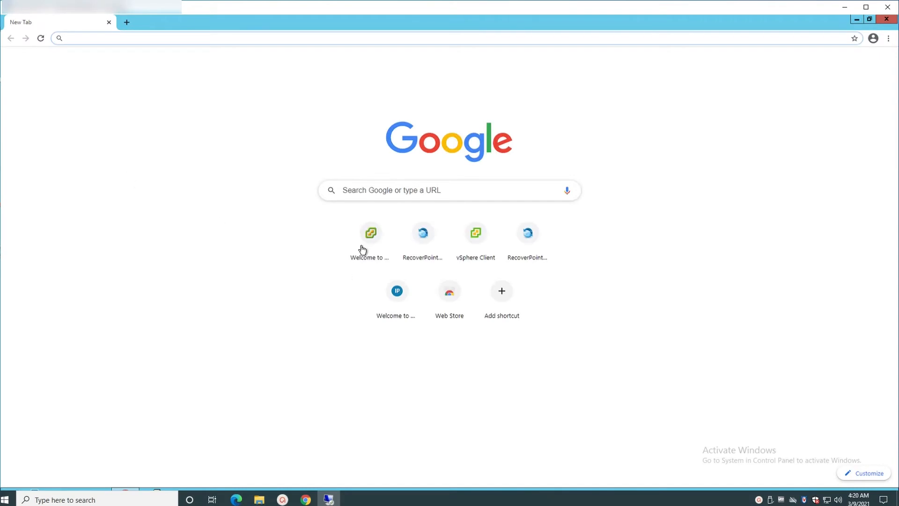
pyautogui.click(371, 241)
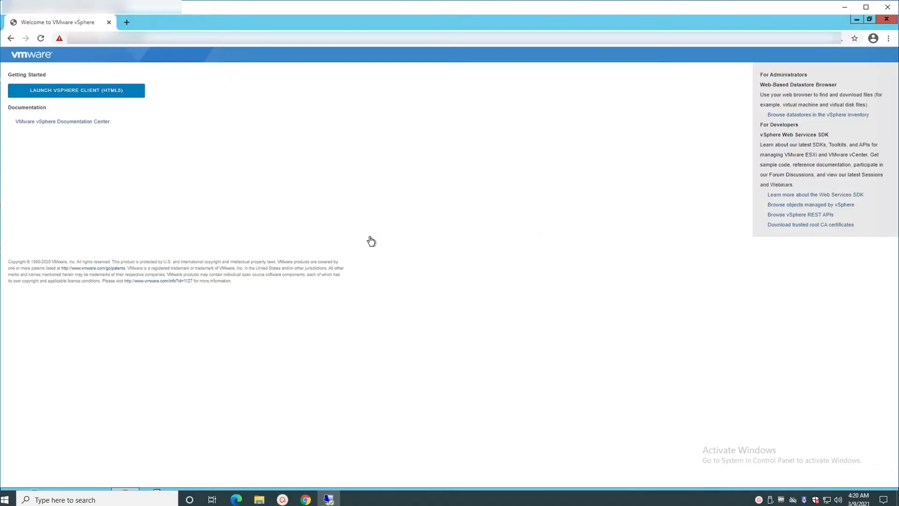
pyautogui.click(113, 92)
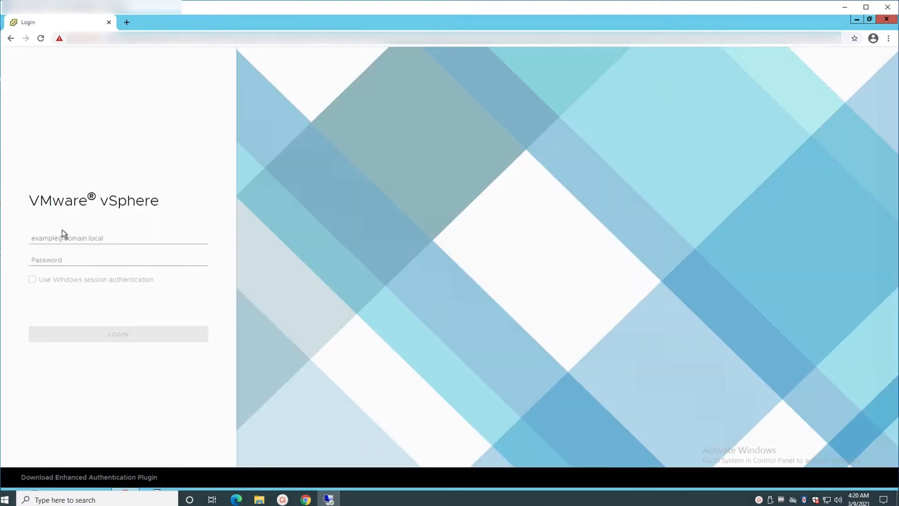
pyautogui.click(65, 238)
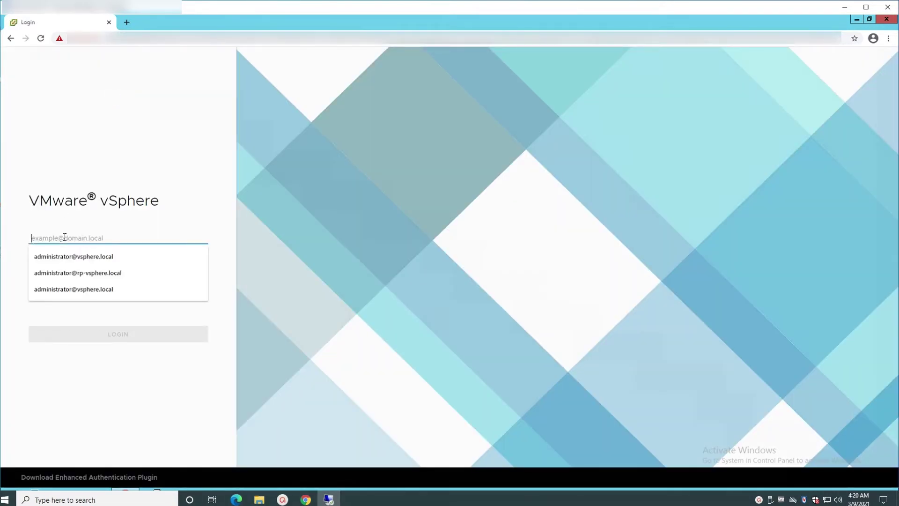
pyautogui.click(65, 260)
pyautogui.click(55, 260)
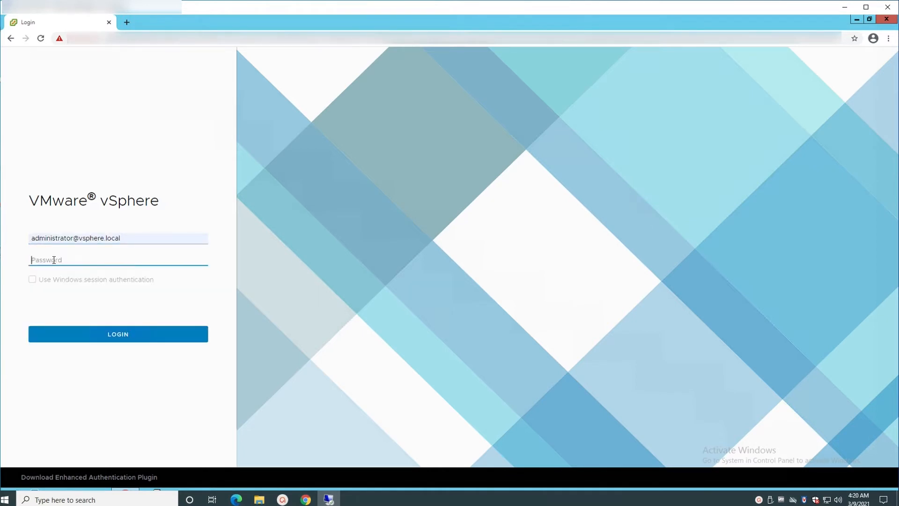
pyautogui.click(88, 340)
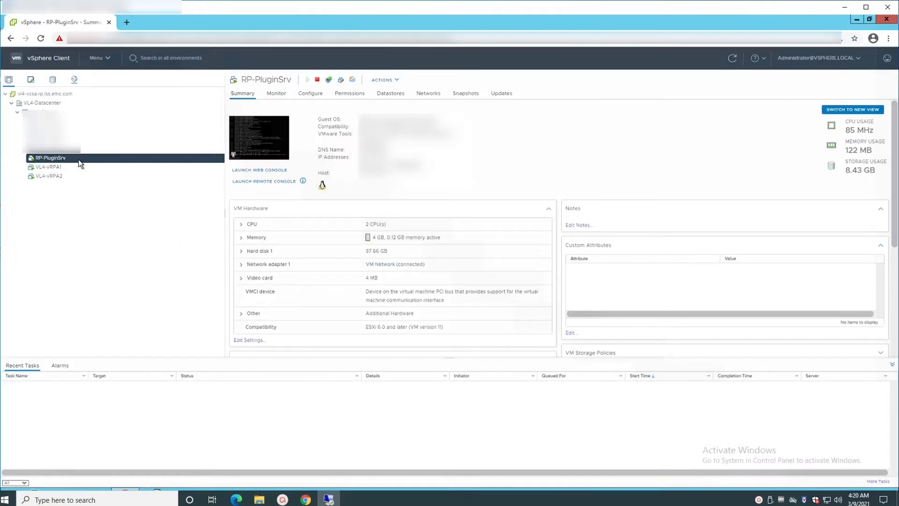
# Log in to the RP-PluginSrv web console as root and run /sbin/SuSEfirewall2 off.
pyautogui.click(257, 171)
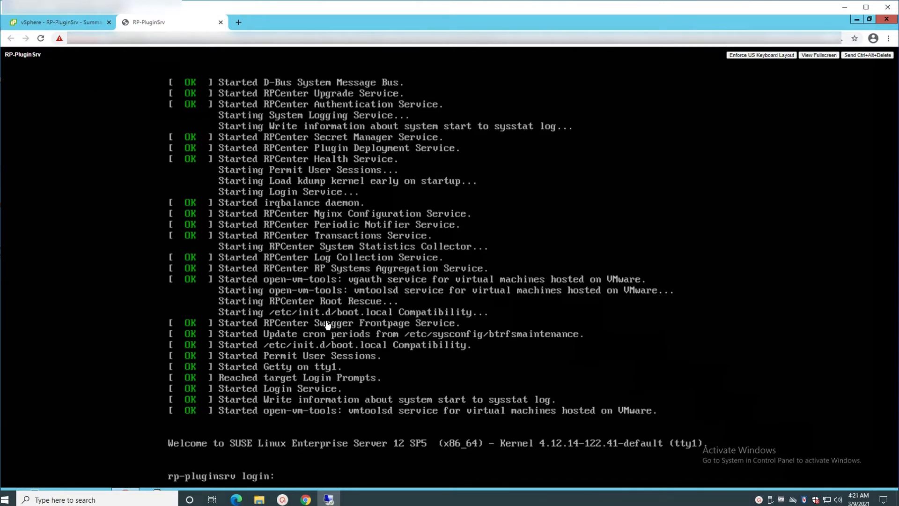
pyautogui.write('root')
pyautogui.press('Return')
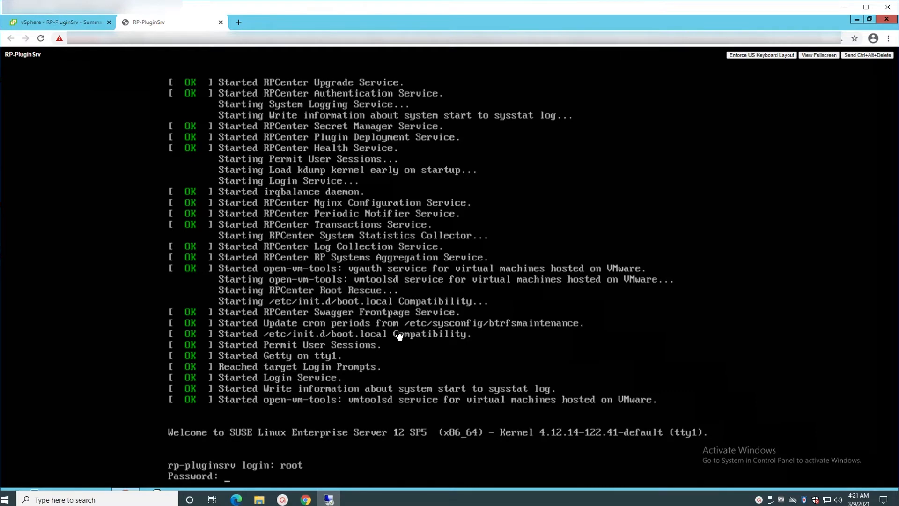
pyautogui.press('Return')
pyautogui.write('/sbin/SuSEfirewall2 off')
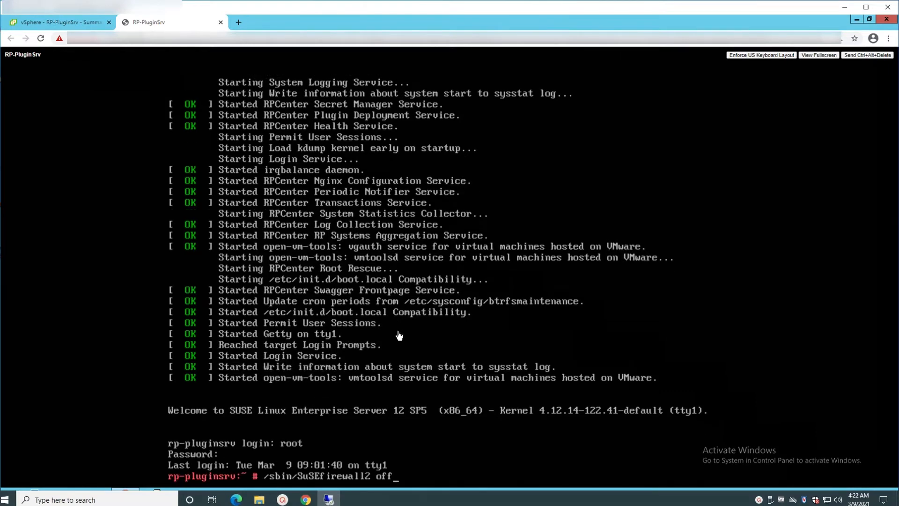
pyautogui.press('Return')
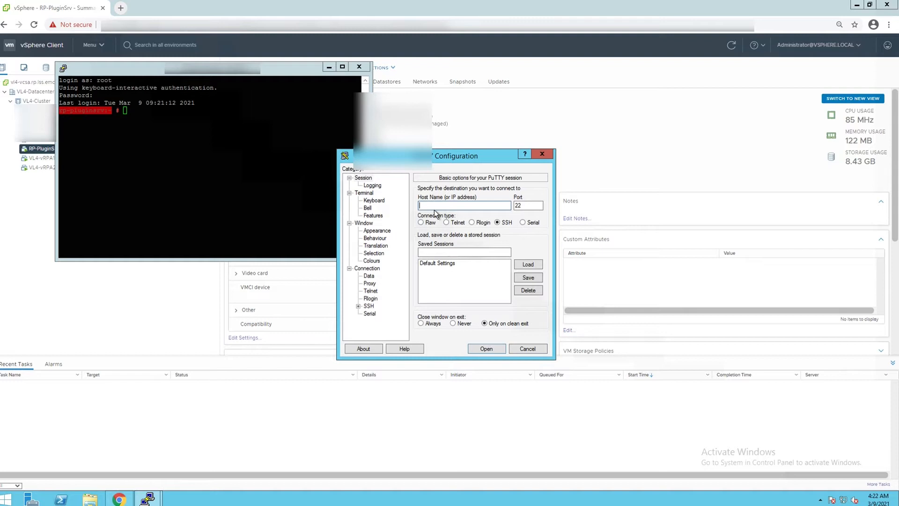
# Connect PuTTY to the RPA address and log in as admin.
pyautogui.hotkey('ctrl', 'v')
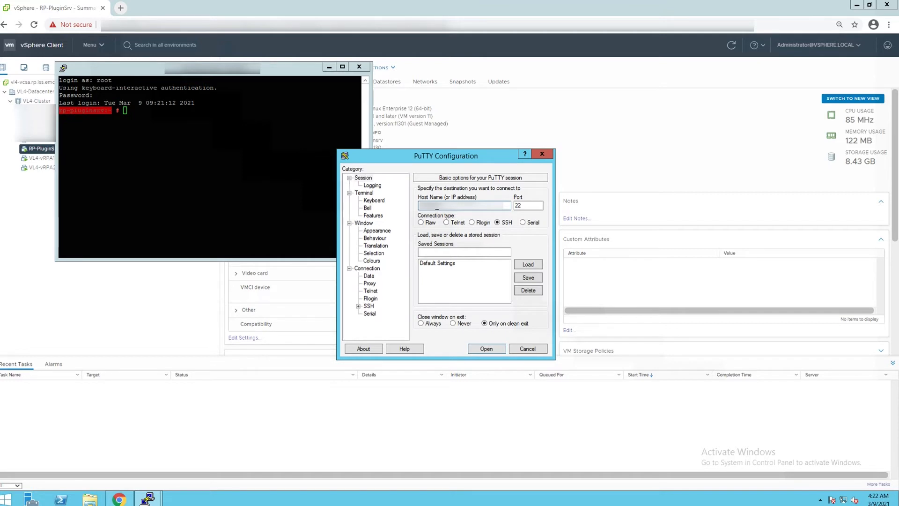
pyautogui.press('Return')
pyautogui.write('as: a')
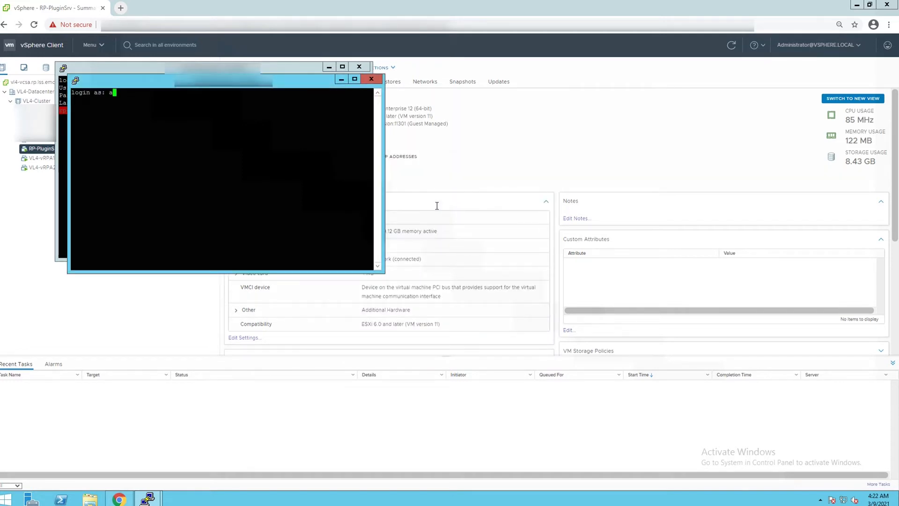
pyautogui.write('dmin')
pyautogui.press('Return')
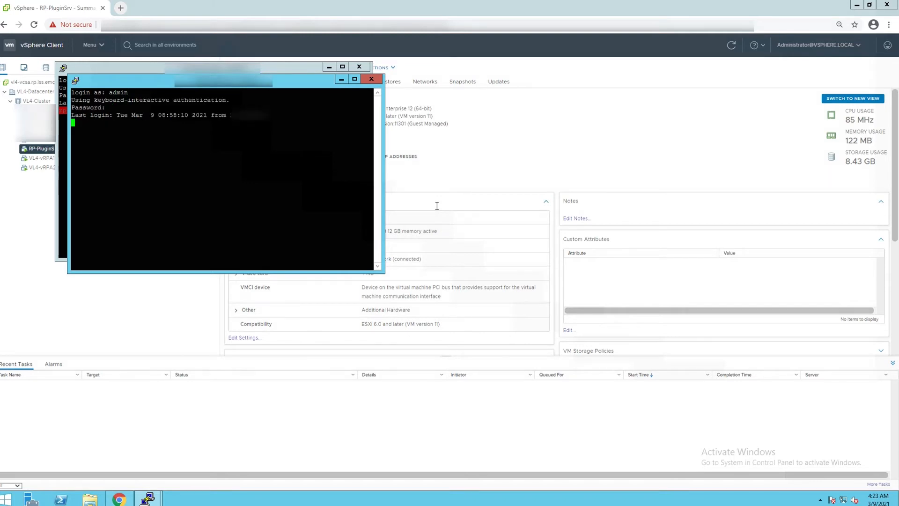
pyautogui.write('2')
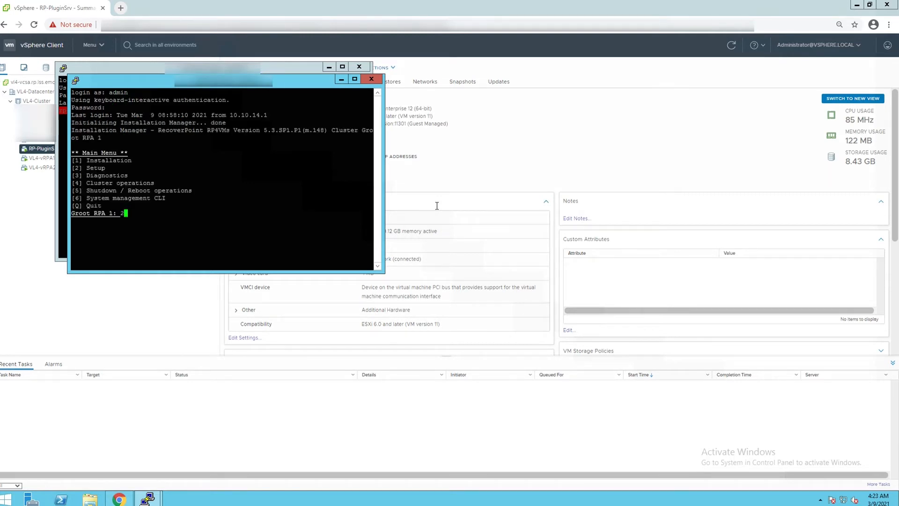
# Enable root access via Setup > Advanced options > Security options, answering y.
pyautogui.press('Return')
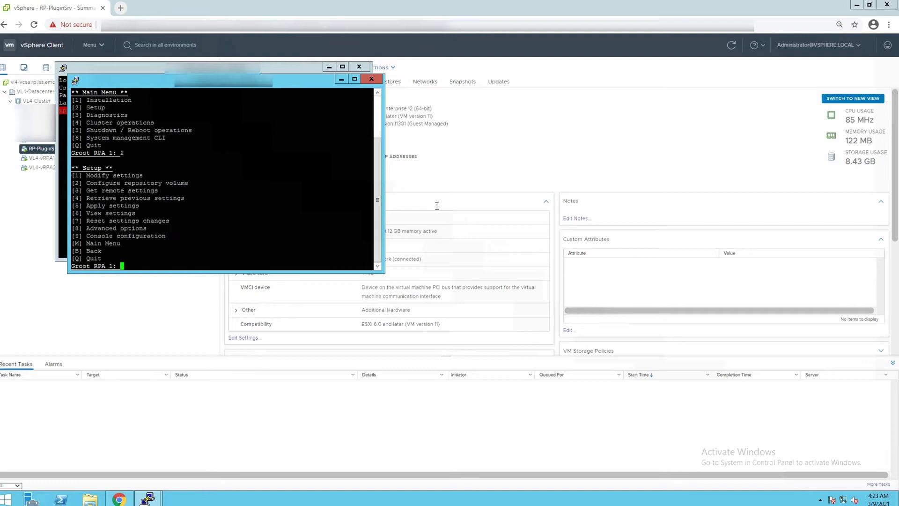
pyautogui.write('8')
pyautogui.press('Return')
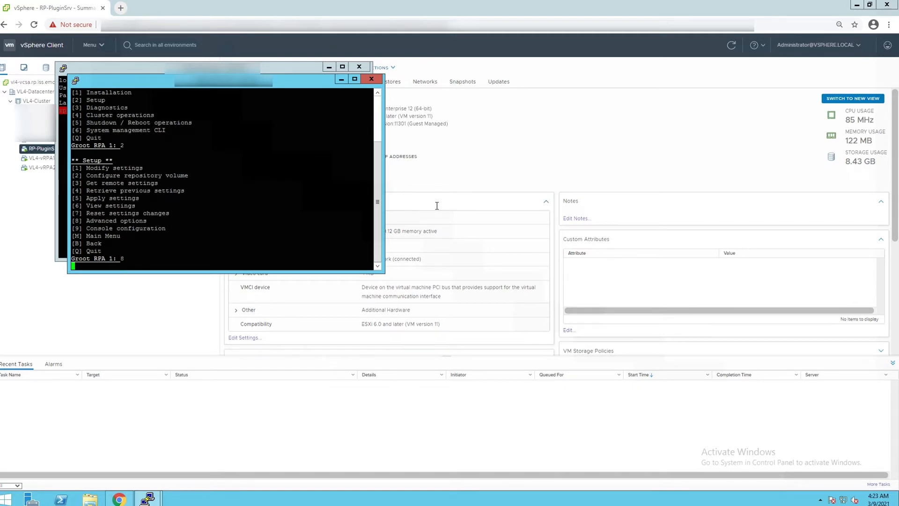
pyautogui.write('2')
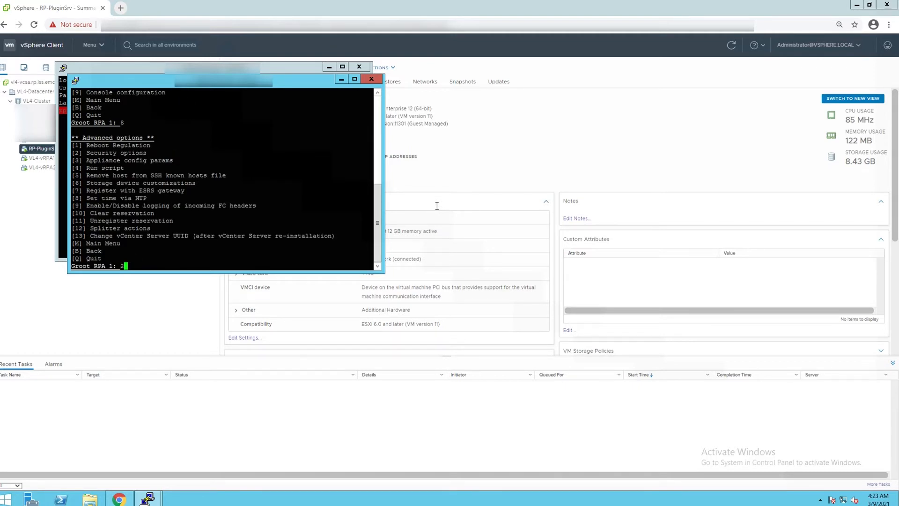
pyautogui.press('Return')
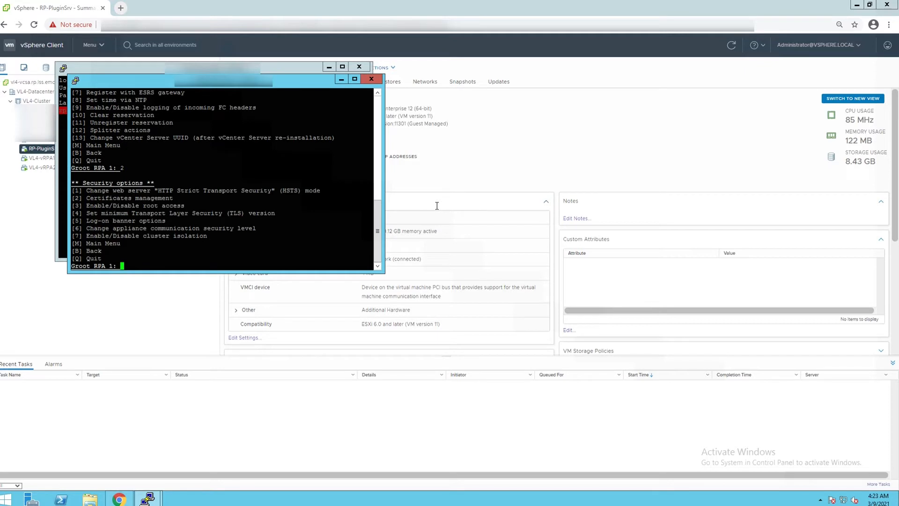
pyautogui.write('3')
pyautogui.press('Return')
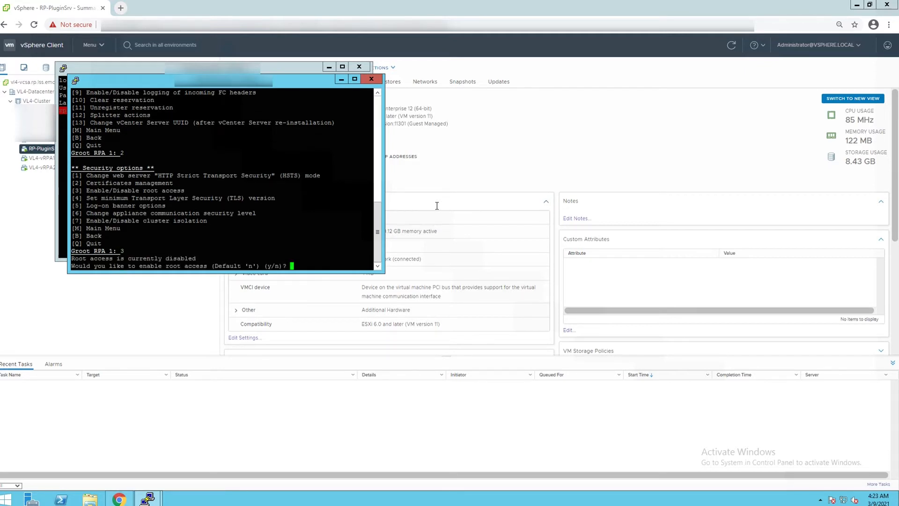
pyautogui.write('y')
pyautogui.press('Return')
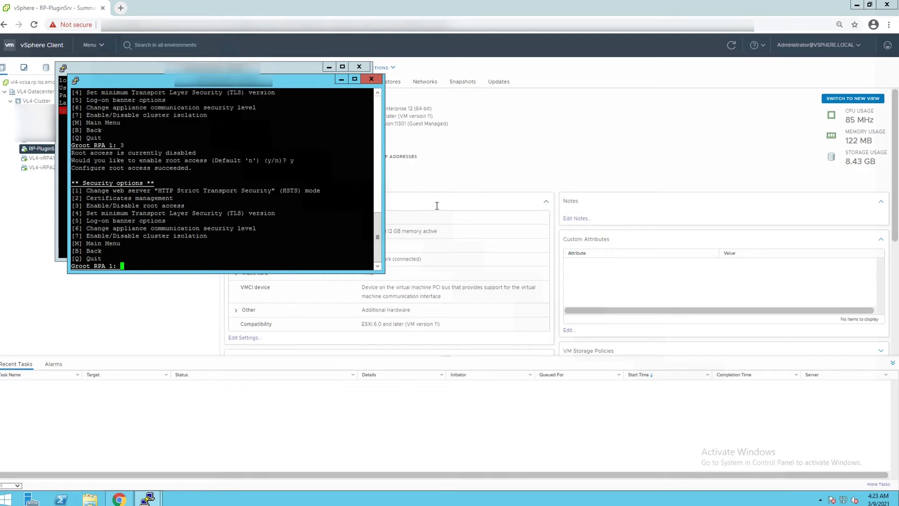
# Start a second PuTTY session to the RPA and log in as root.
pyautogui.click(75, 80)
pyautogui.click(109, 196)
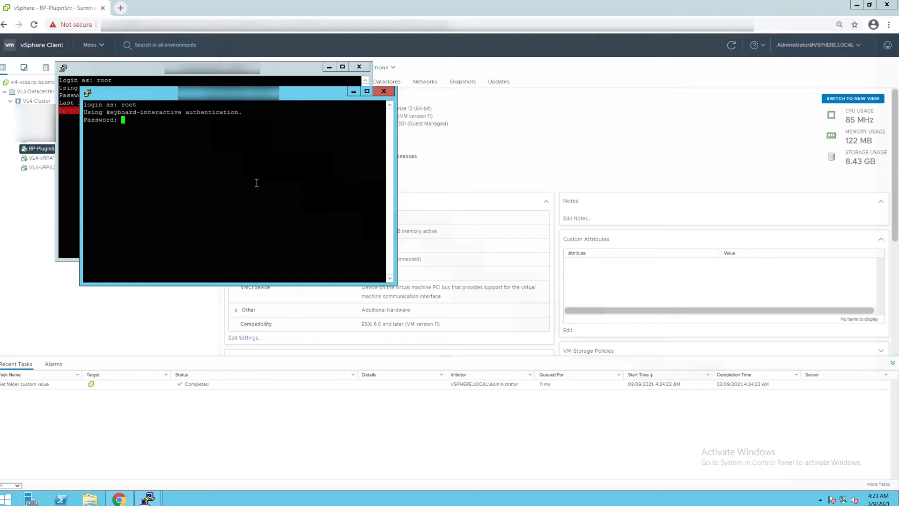
pyautogui.press('Return')
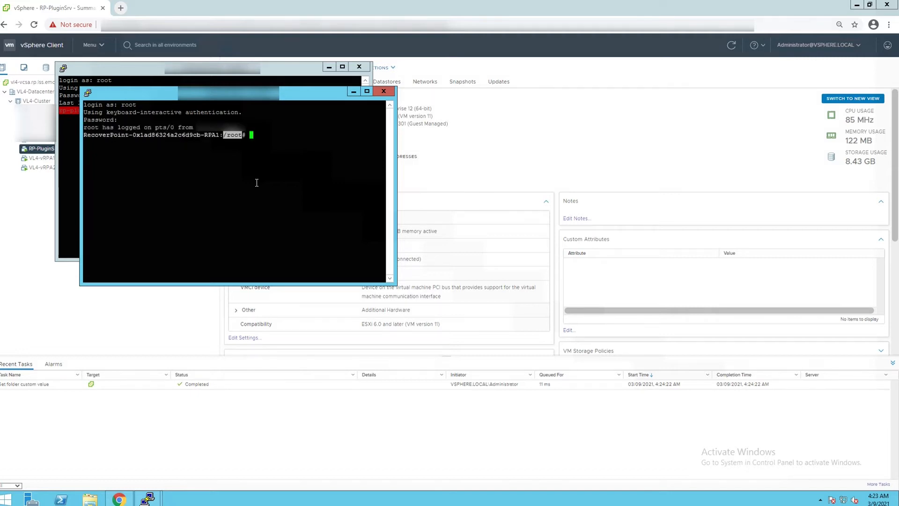
pyautogui.write('scp')
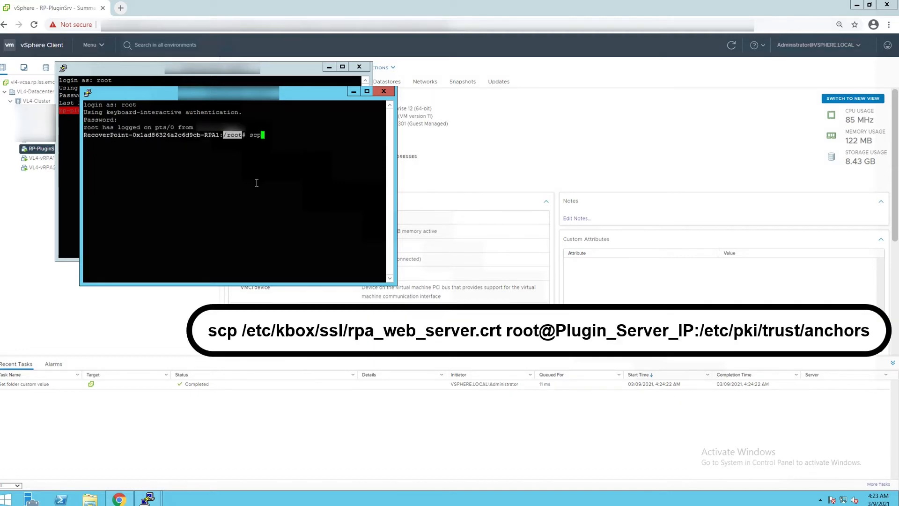
pyautogui.write(' /e')
pyautogui.write('tc')
pyautogui.write('kbox')
pyautogui.write('/ssl')
pyautogui.write('/')
pyautogui.write('rpa')
pyautogui.write('_web')
pyautogui.write('_s')
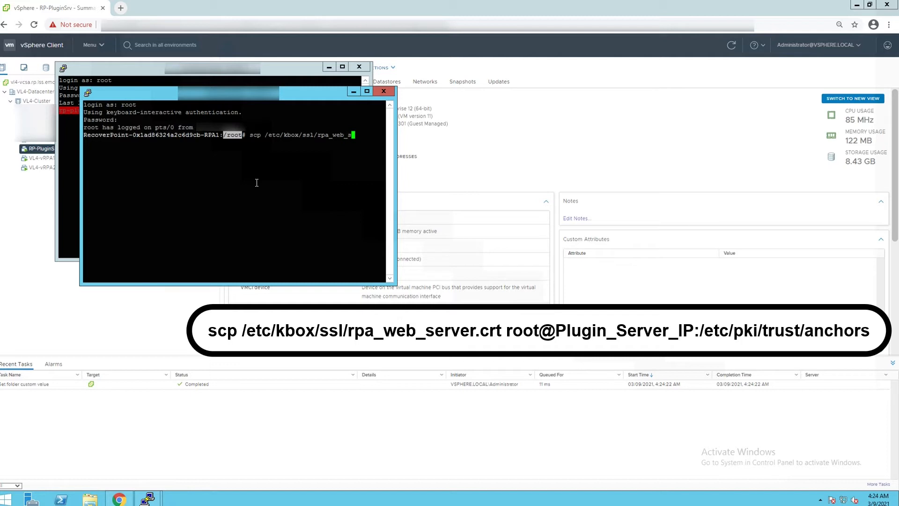
pyautogui.write('erver')
pyautogui.write('.crt')
# Run the scp of rpa_web_server.crt to the plugin server, accepting its host key.
pyautogui.click(367, 91)
pyautogui.write('roo')
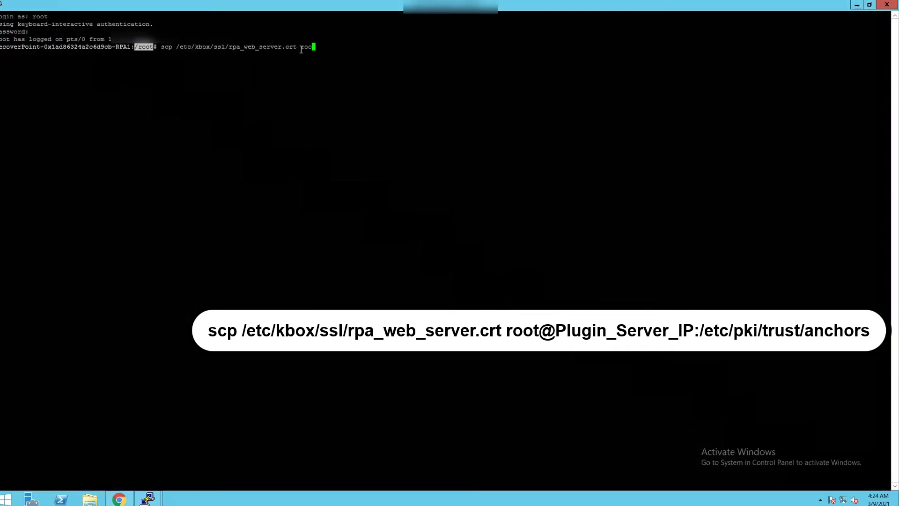
pyautogui.write('t@1')
pyautogui.write(':/etc')
pyautogui.write('/pki')
pyautogui.write('/trust')
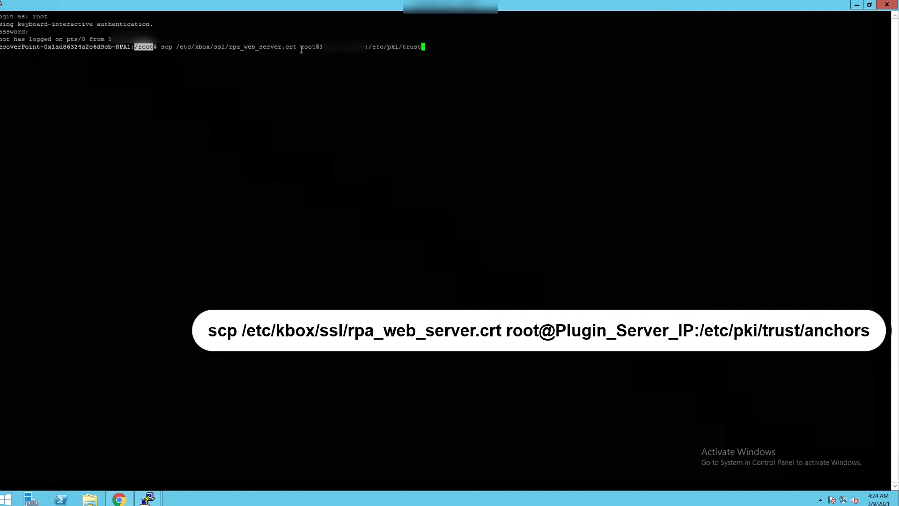
pyautogui.write('/a')
pyautogui.write('nchors')
pyautogui.press('Return')
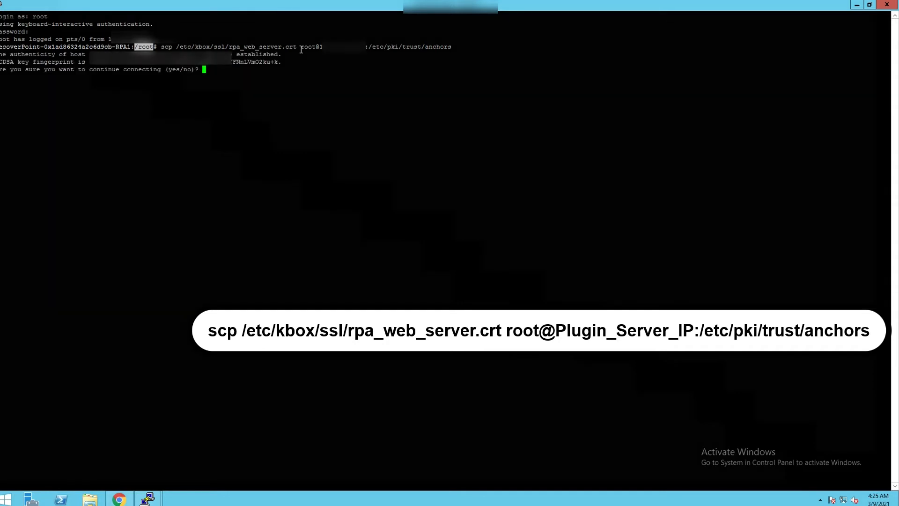
pyautogui.write('yes')
pyautogui.press('Return')
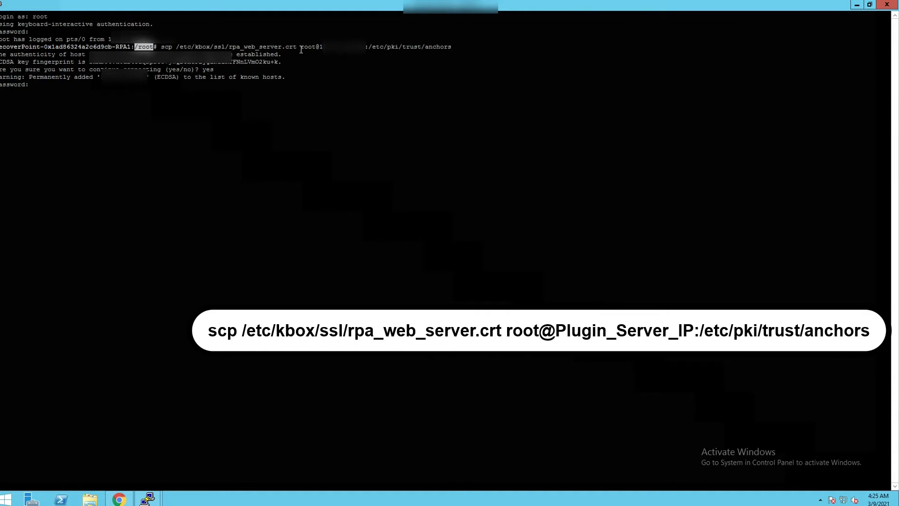
pyautogui.write('update-')
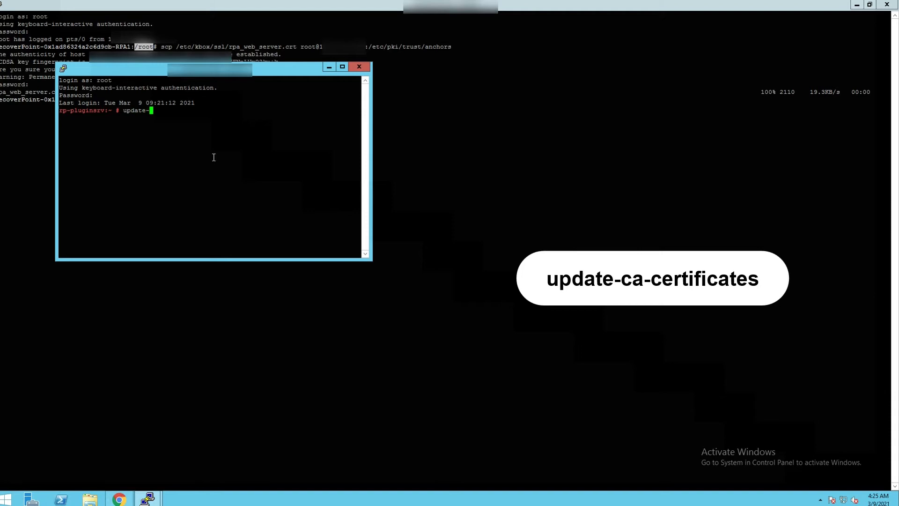
pyautogui.write('ca')
# Run update-ca-certificates on the plugin server to refresh its trusted certificates.
pyautogui.press('Tab')
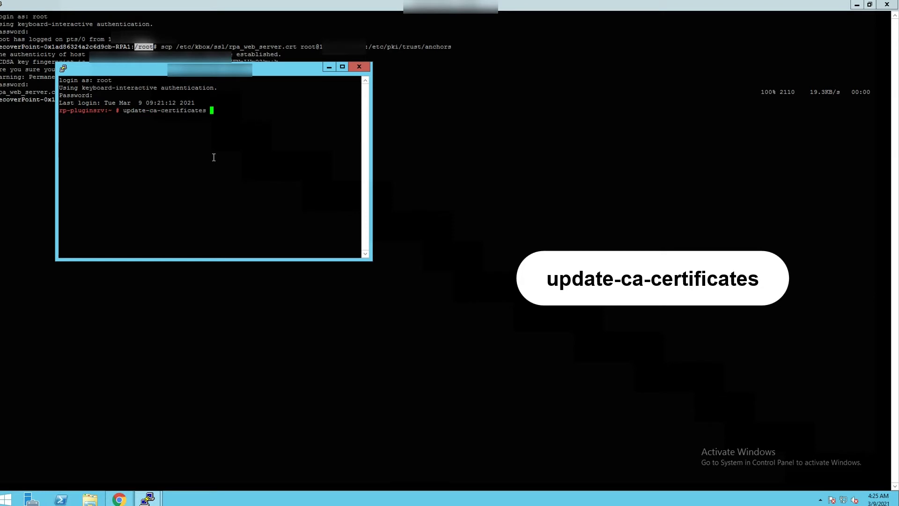
pyautogui.press('Return')
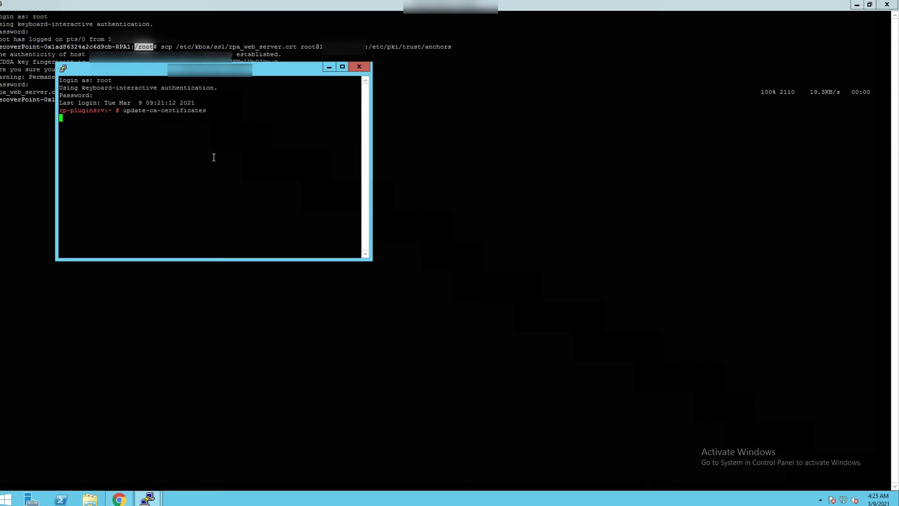
# Power off the RP-PluginSrv virtual machine and confirm.
pyautogui.click(119, 499)
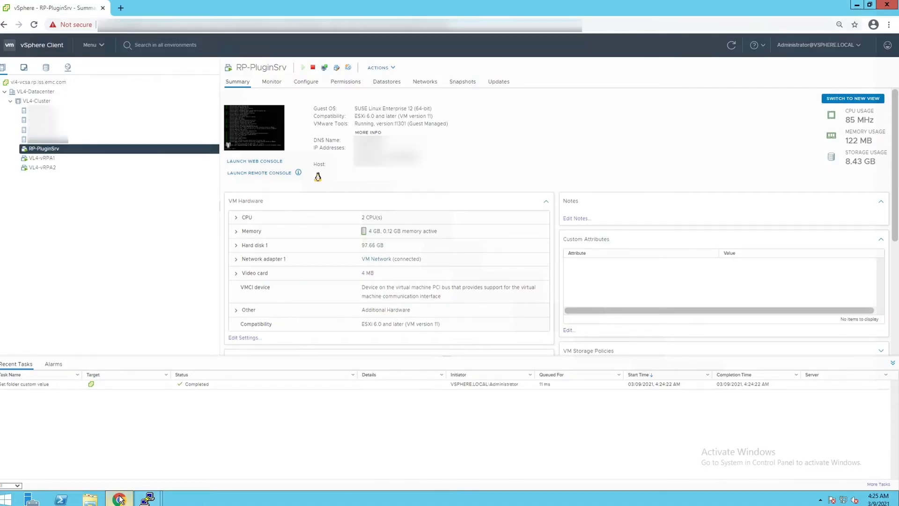
pyautogui.rightClick(124, 153)
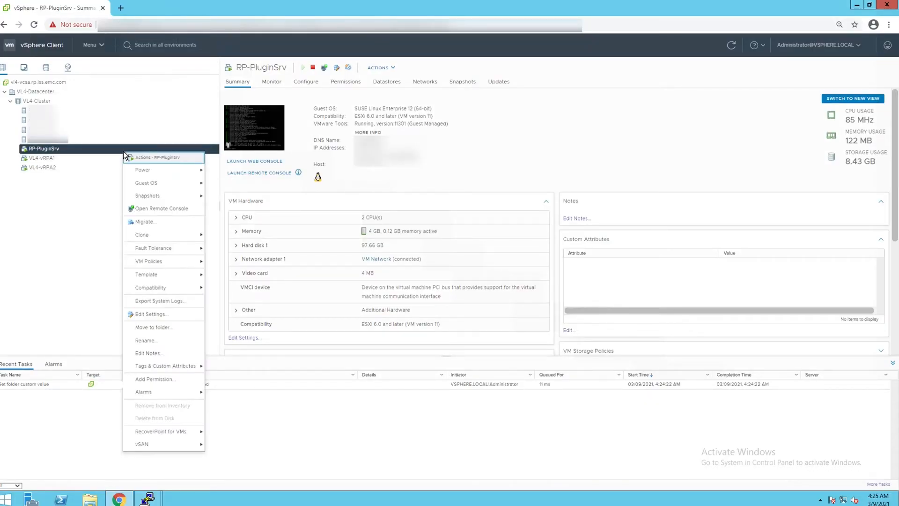
pyautogui.moveTo(144, 171)
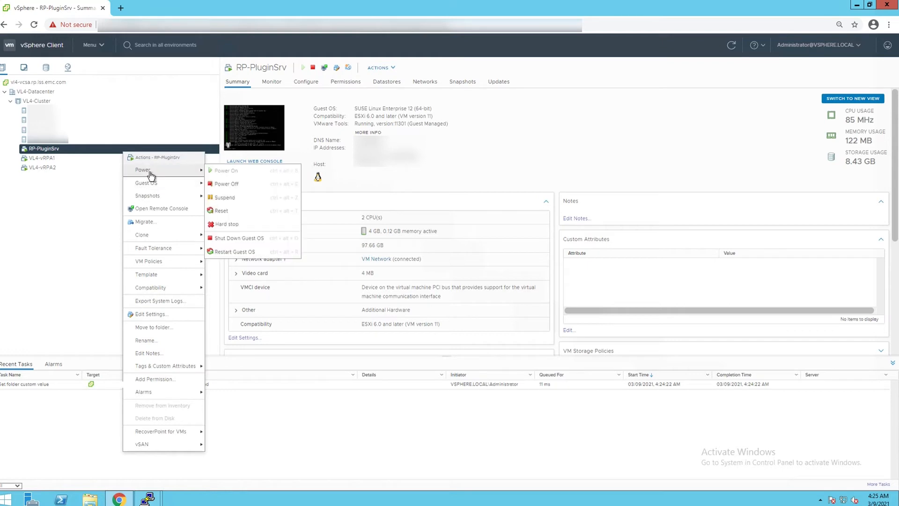
pyautogui.click(220, 184)
pyautogui.click(532, 285)
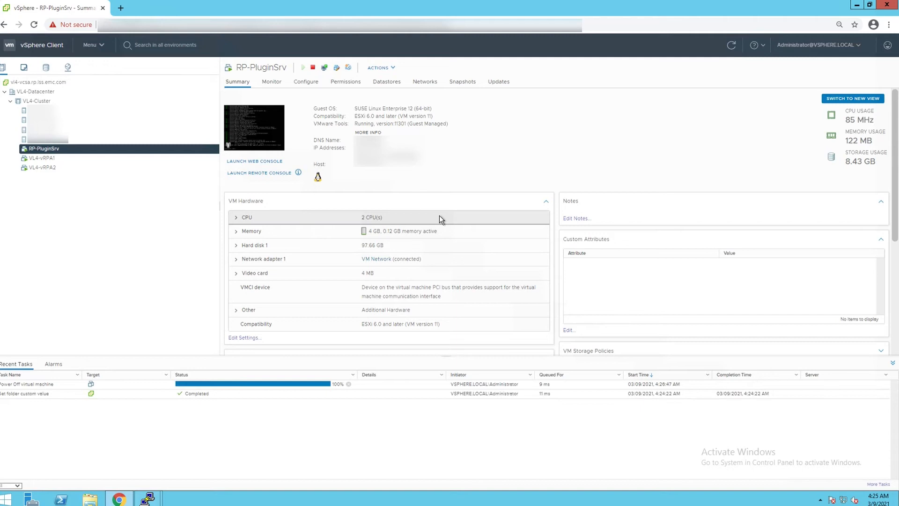
# Power the RP-PluginSrv virtual machine back on.
pyautogui.rightClick(134, 153)
pyautogui.moveTo(151, 168)
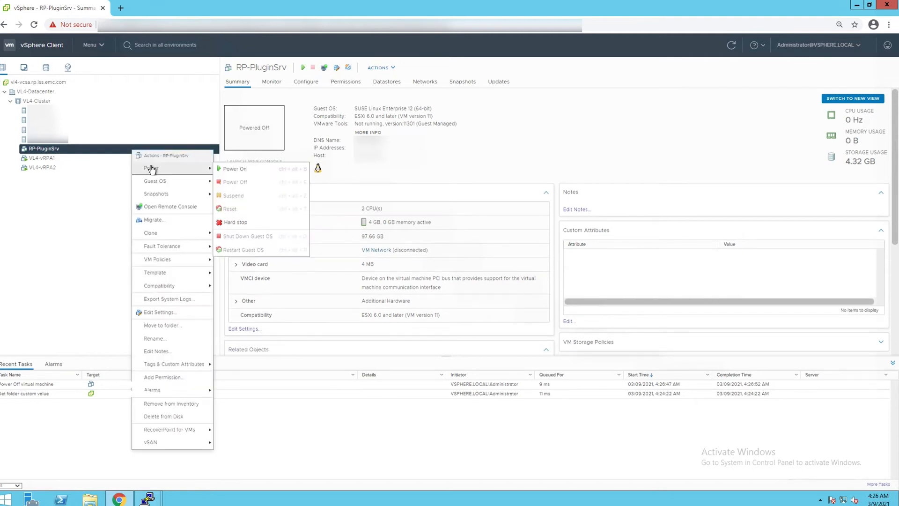
pyautogui.click(231, 174)
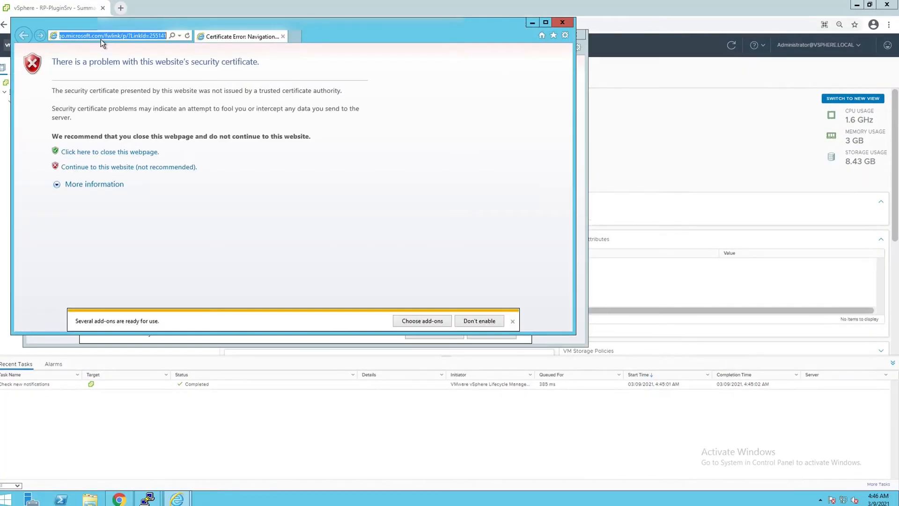
# Browse to the vCenter certificate download address past the certificate warning.
pyautogui.press('Return')
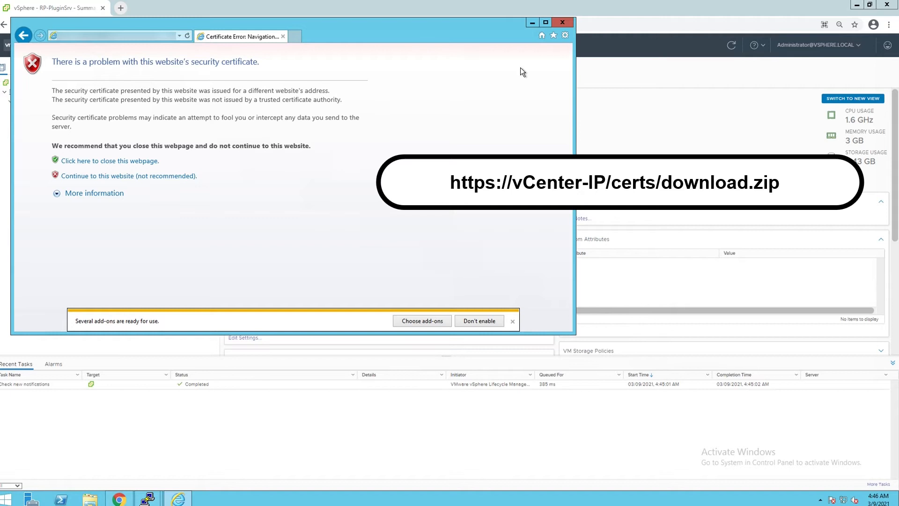
pyautogui.click(149, 178)
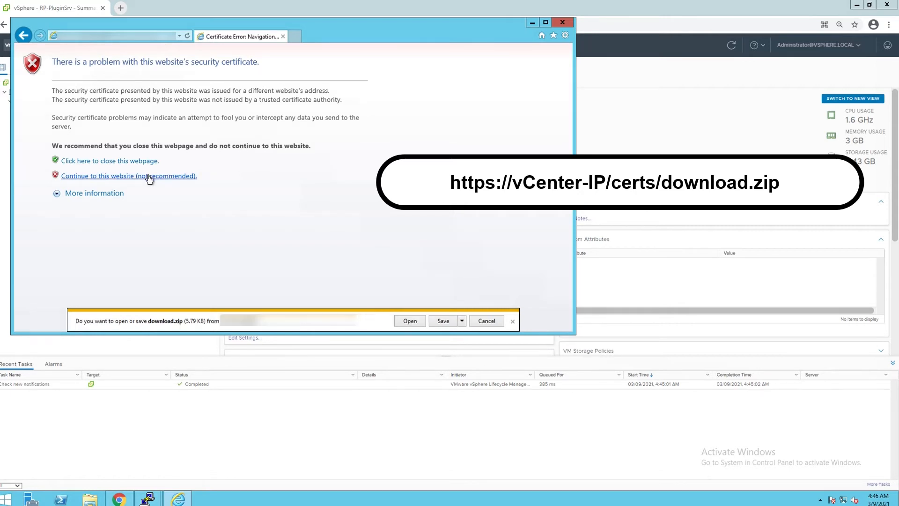
# Save download.zip to the Desktop and close the certificate error page.
pyautogui.click(461, 320)
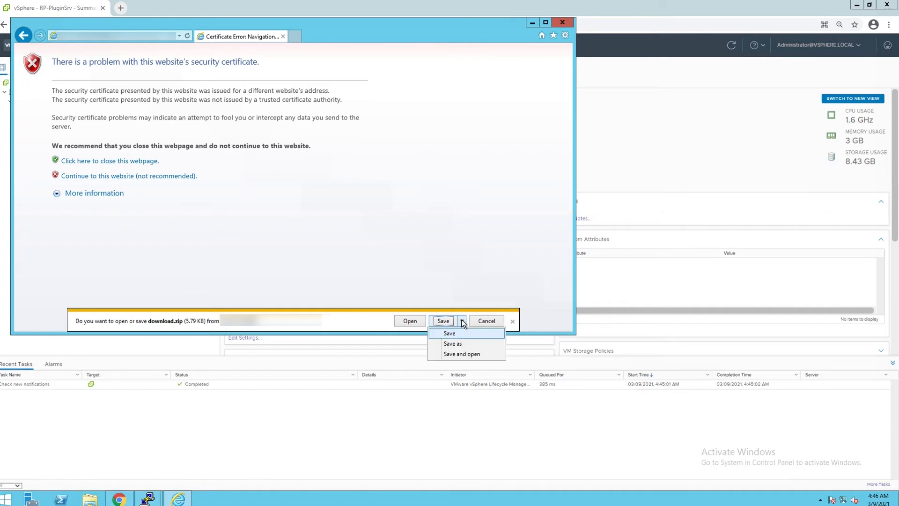
pyautogui.click(454, 345)
pyautogui.click(314, 244)
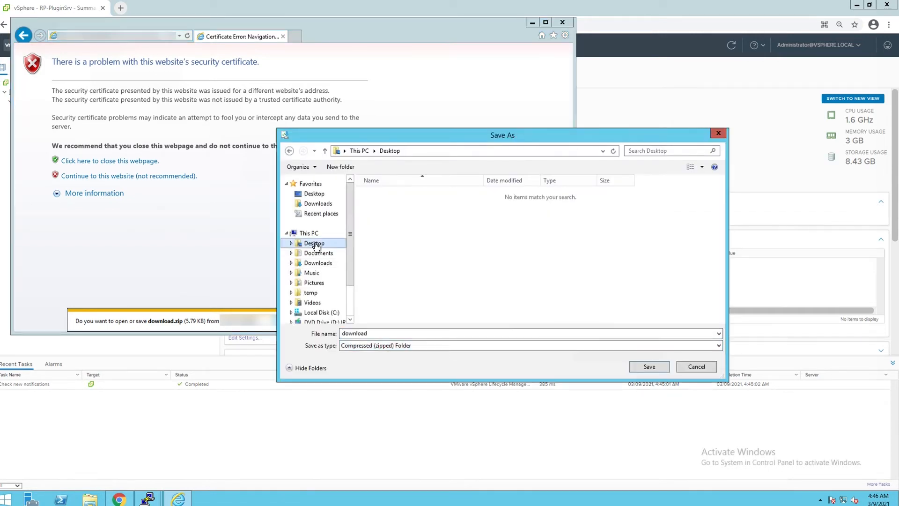
pyautogui.click(649, 366)
pyautogui.click(562, 22)
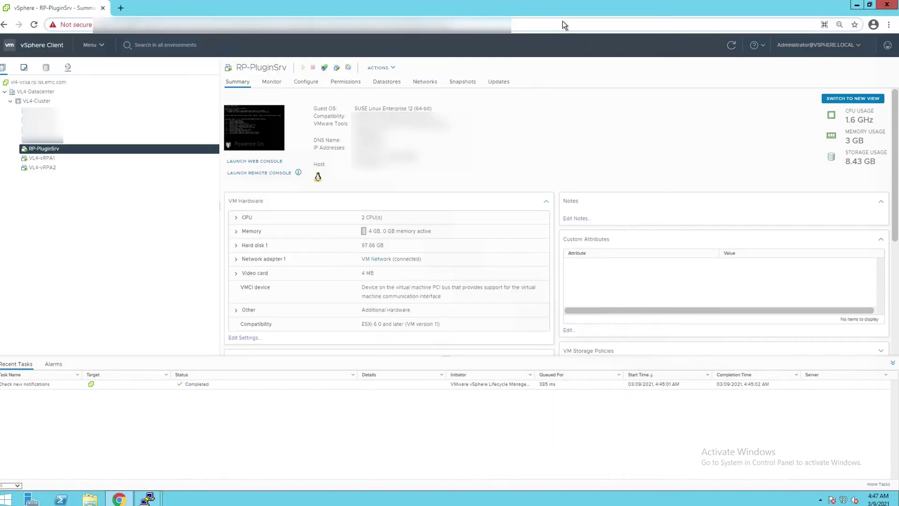
# Launch WinSCP from a Start screen search.
pyautogui.click(10, 498)
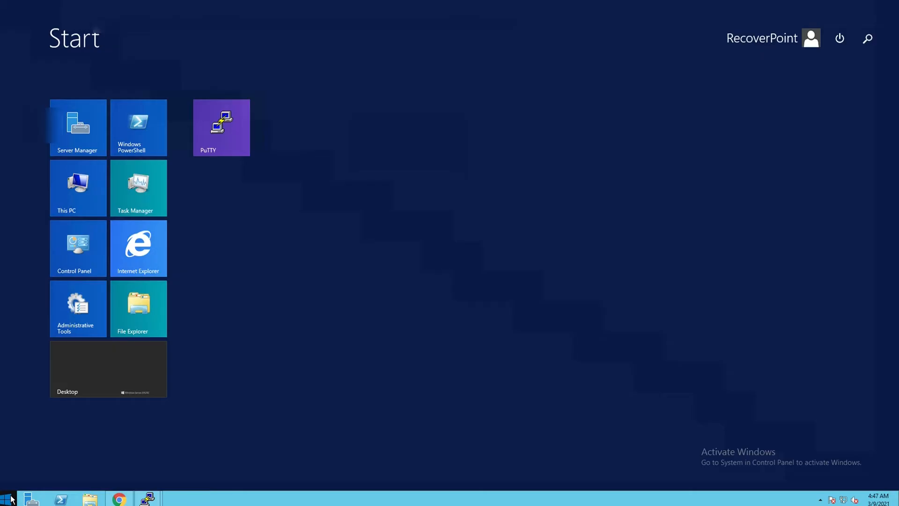
pyautogui.write('win')
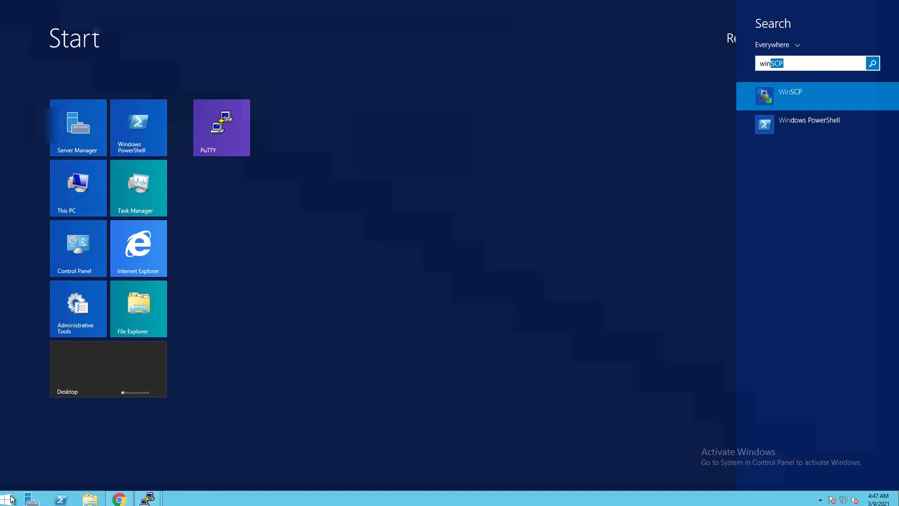
pyautogui.write('scp')
pyautogui.click(803, 105)
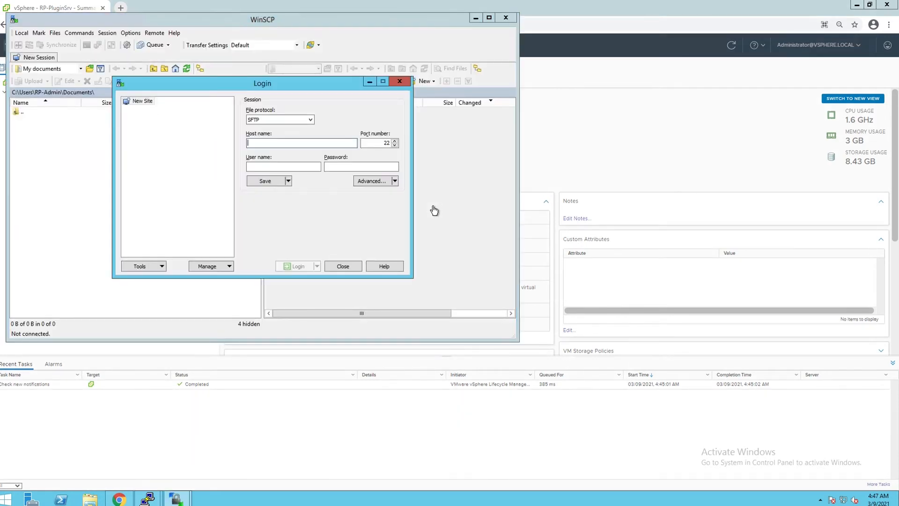
# Log in to the plugin server in WinSCP with the pasted host name as root.
pyautogui.hotkey('ctrl', 'v')
pyautogui.press('Tab')
pyautogui.press('Tab')
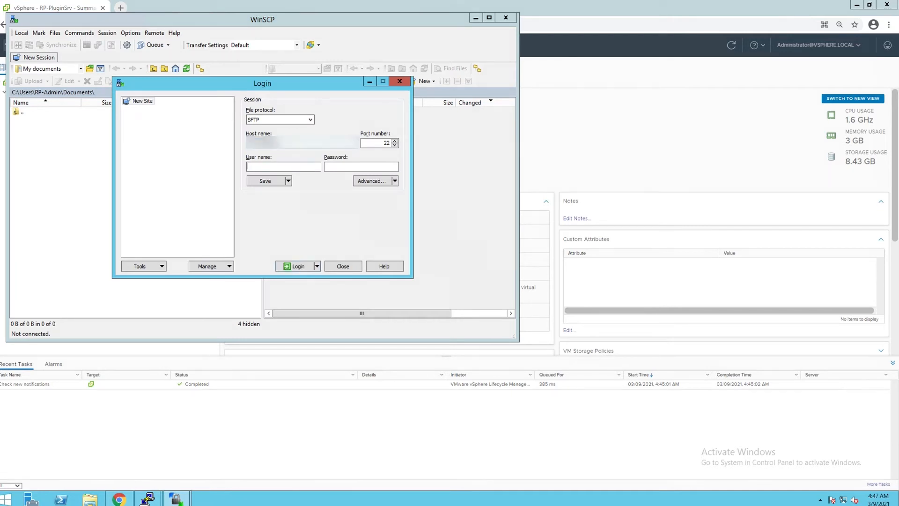
pyautogui.write('root')
pyautogui.write('*********')
pyautogui.press('Return')
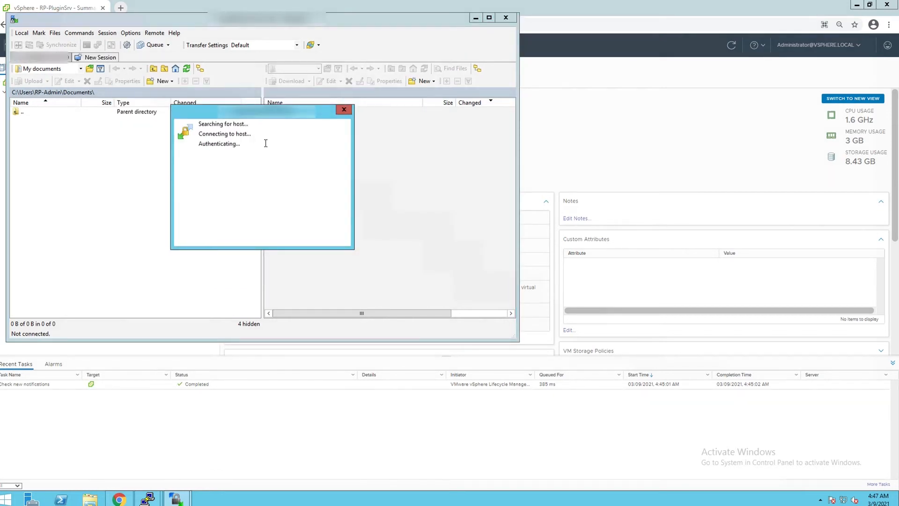
# Accept the server's host key and show the Desktop in File Explorer.
pyautogui.click(232, 251)
pyautogui.press('super+e')
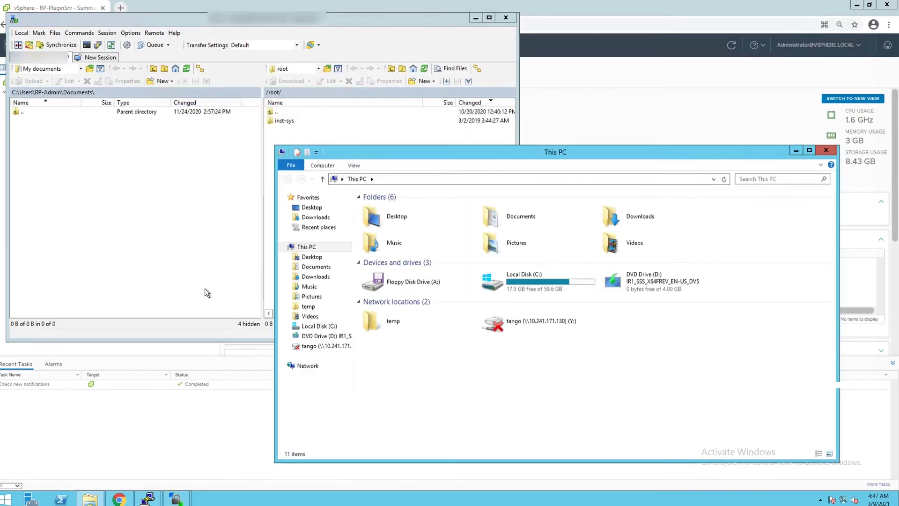
pyautogui.click(322, 259)
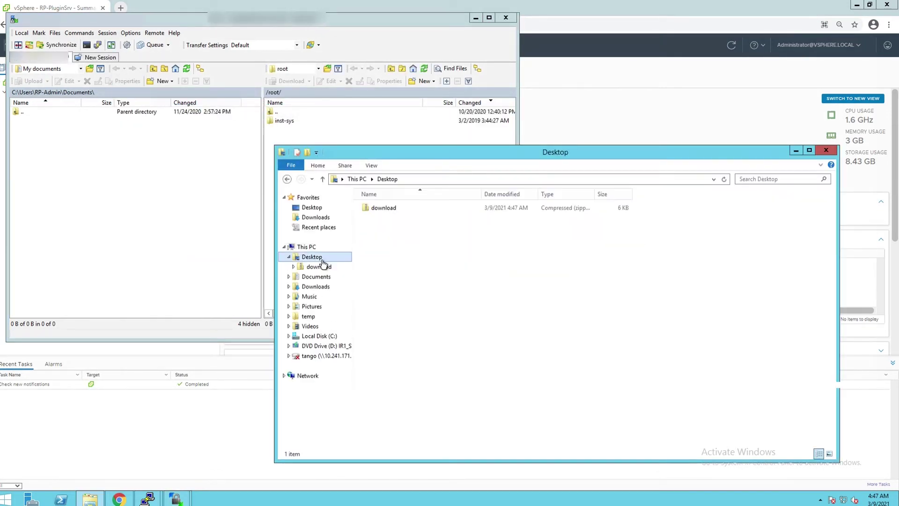
# Extract all files from download.zip into a download folder.
pyautogui.click(386, 209)
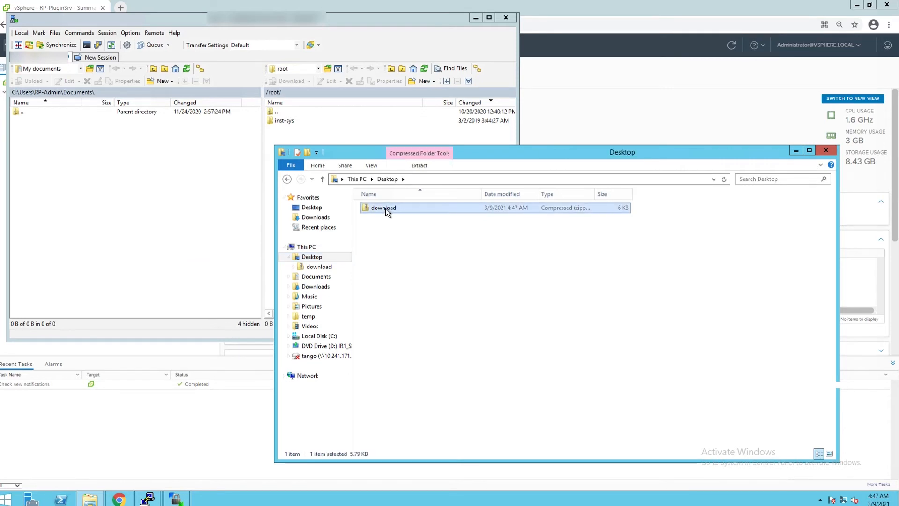
pyautogui.rightClick(386, 211)
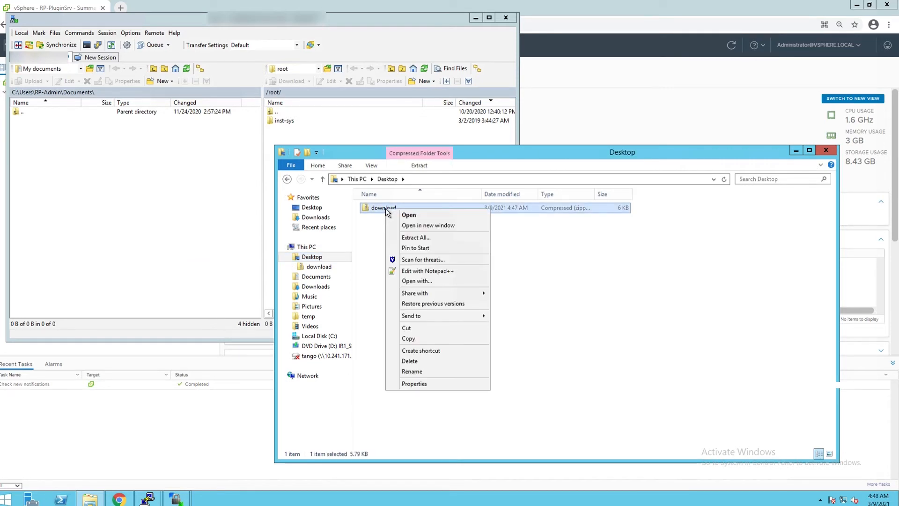
pyautogui.click(441, 236)
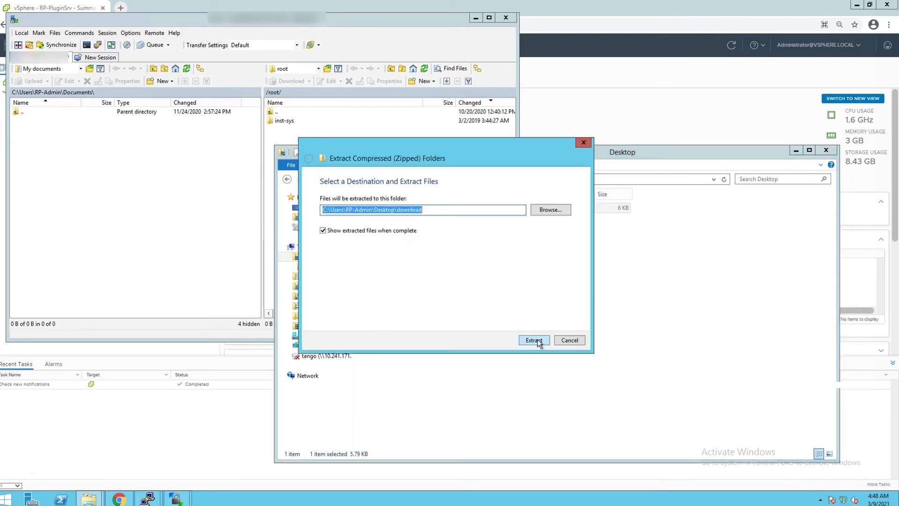
pyautogui.click(534, 339)
# Navigate WinSCP's local panel to Desktop\download\certs\lin.
pyautogui.click(99, 157)
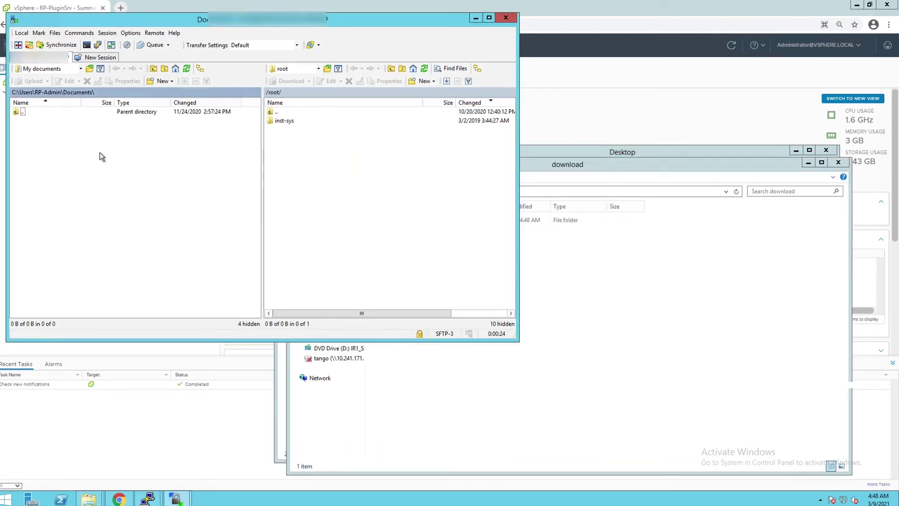
pyautogui.click(81, 69)
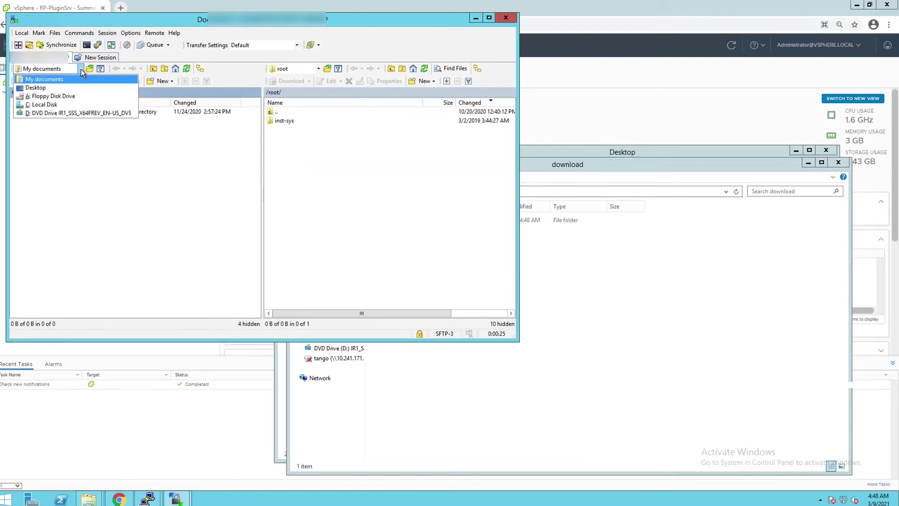
pyautogui.click(56, 87)
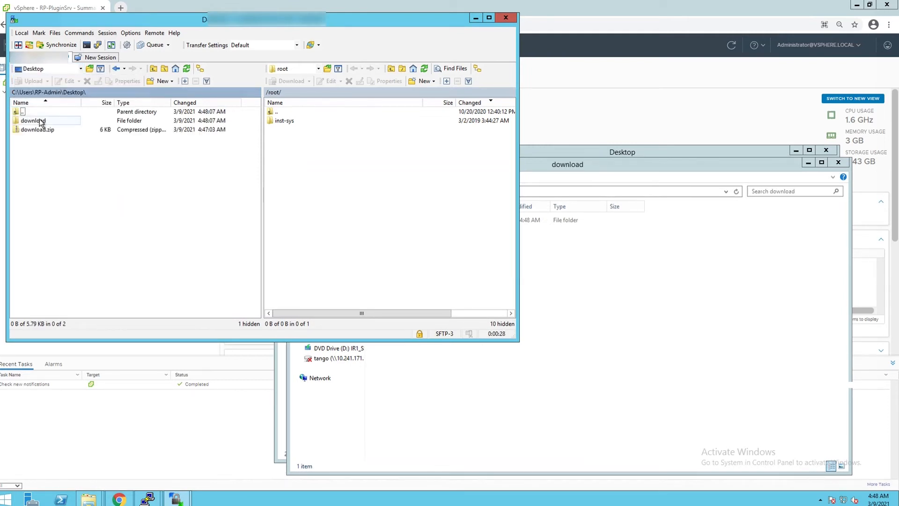
pyautogui.doubleClick(39, 120)
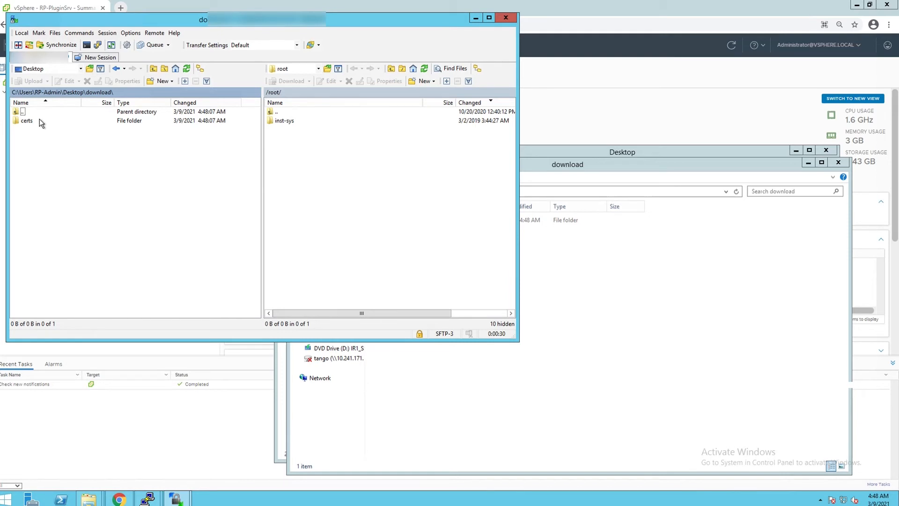
pyautogui.doubleClick(27, 121)
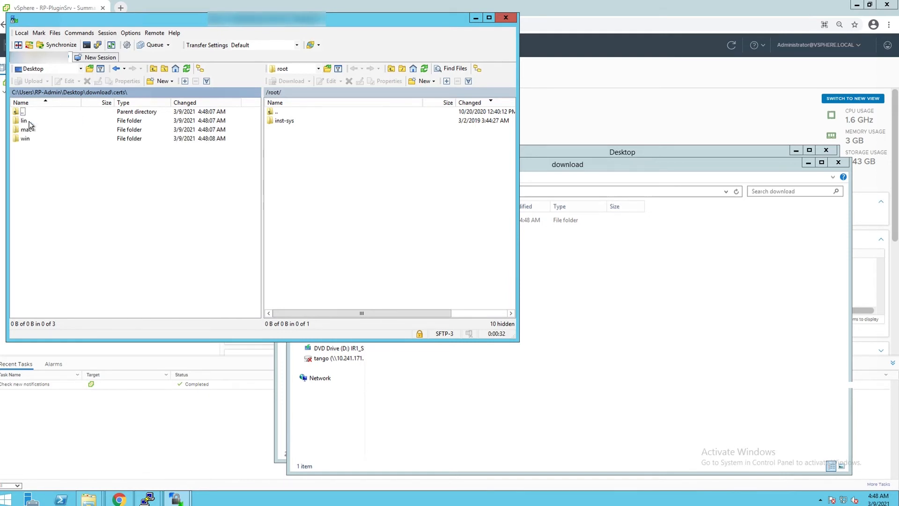
pyautogui.doubleClick(29, 121)
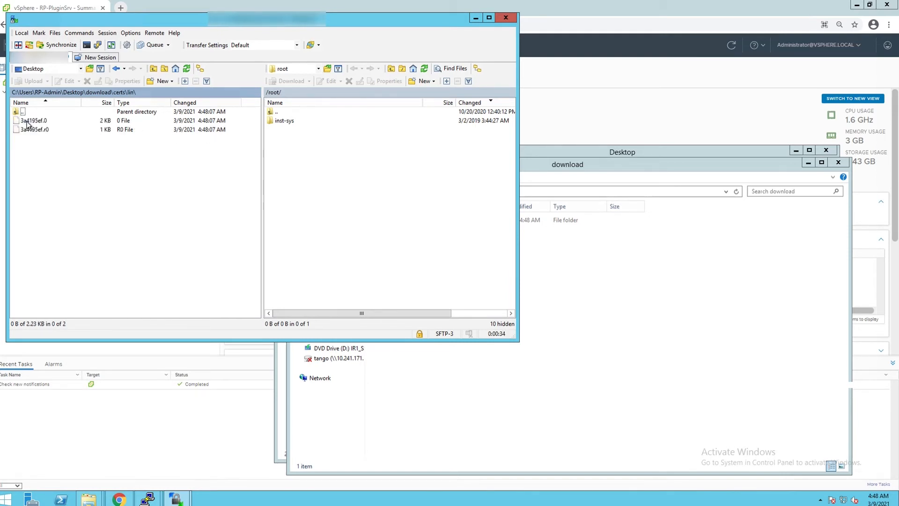
# Navigate the remote panel to /etc/pki/trust/anchors.
pyautogui.click(318, 68)
pyautogui.click(296, 80)
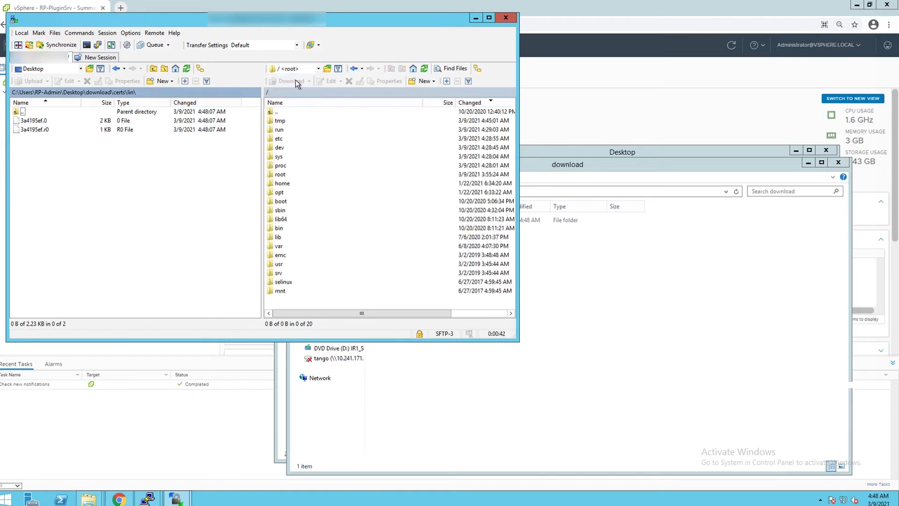
pyautogui.doubleClick(279, 140)
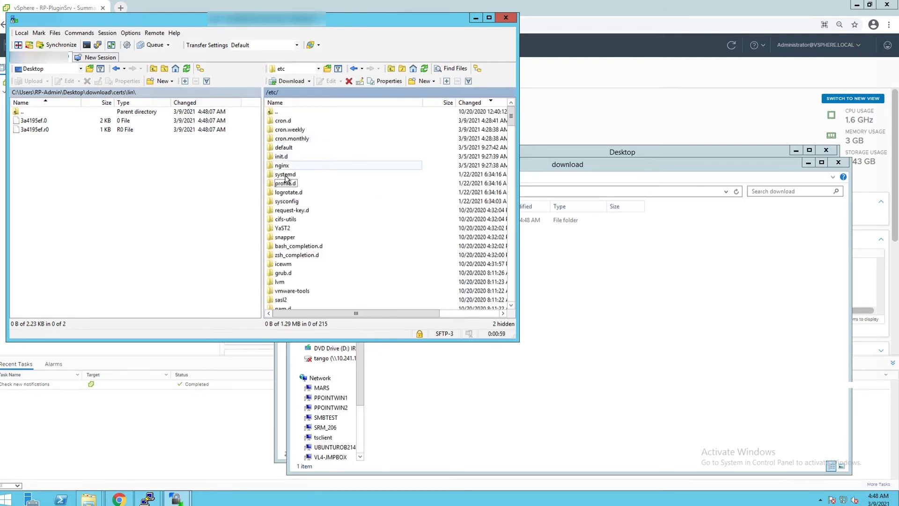
pyautogui.click(512, 308)
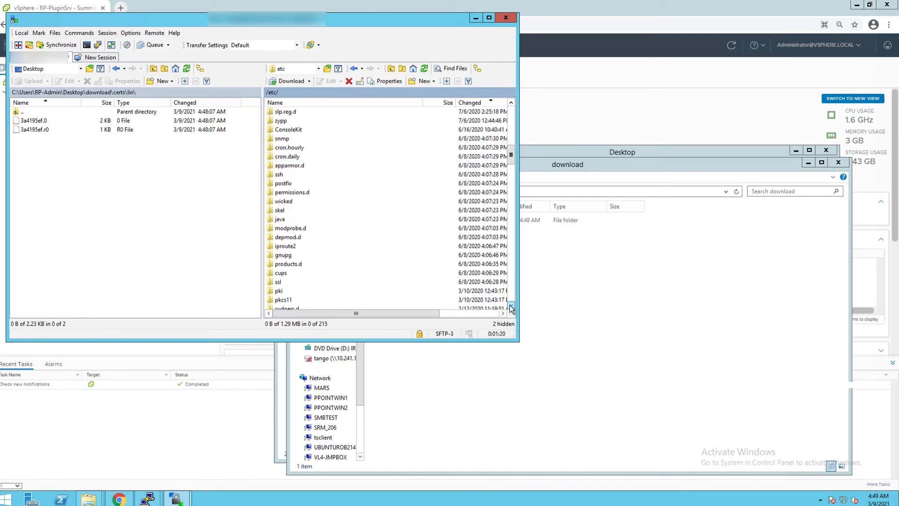
pyautogui.doubleClick(296, 292)
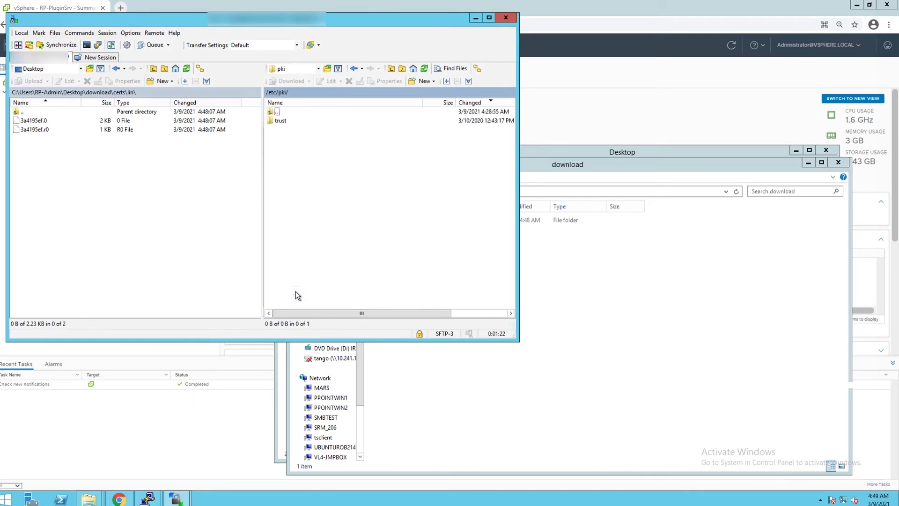
pyautogui.doubleClick(283, 121)
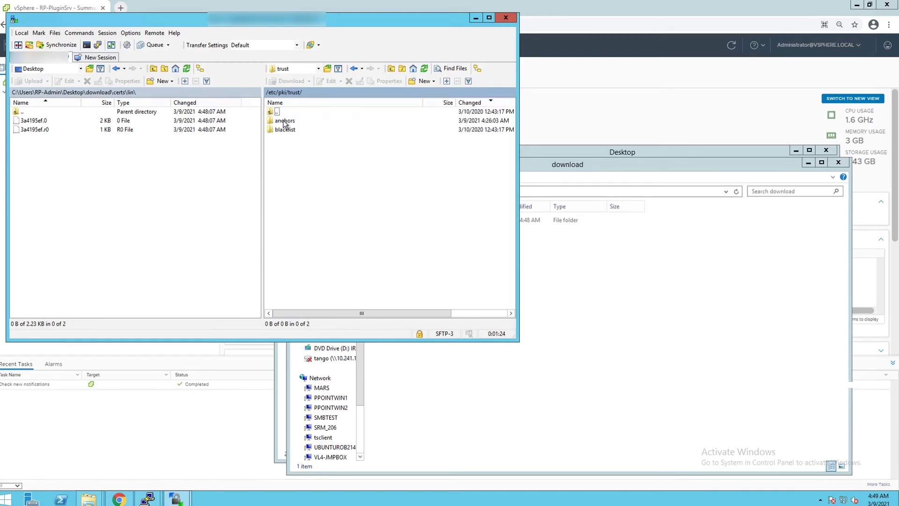
pyautogui.doubleClick(284, 121)
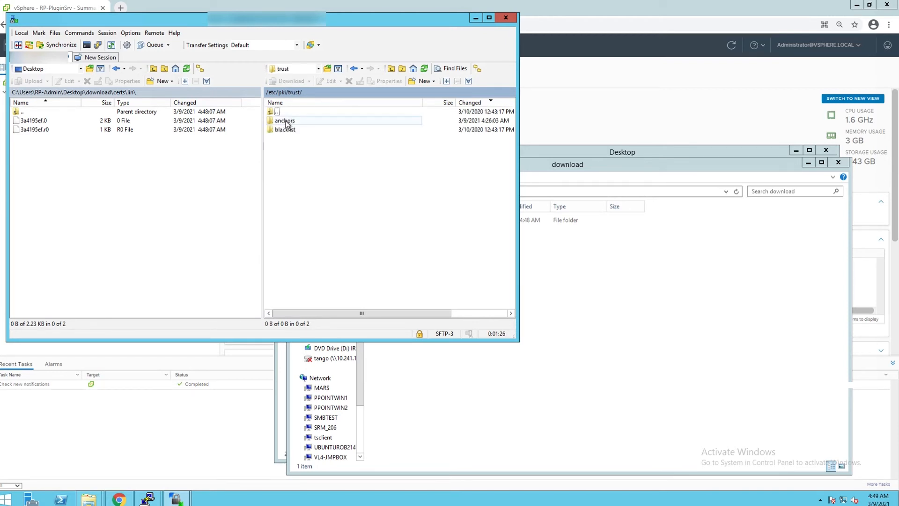
# Copy 3a4195ef.0 into the server's anchors folder by dragging it across.
pyautogui.click(40, 122)
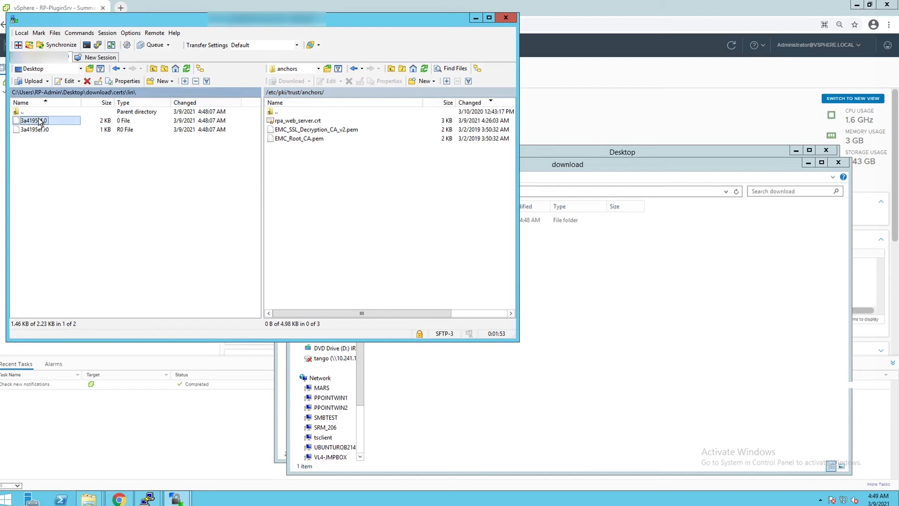
pyautogui.moveTo(40, 121); pyautogui.dragTo(316, 163)
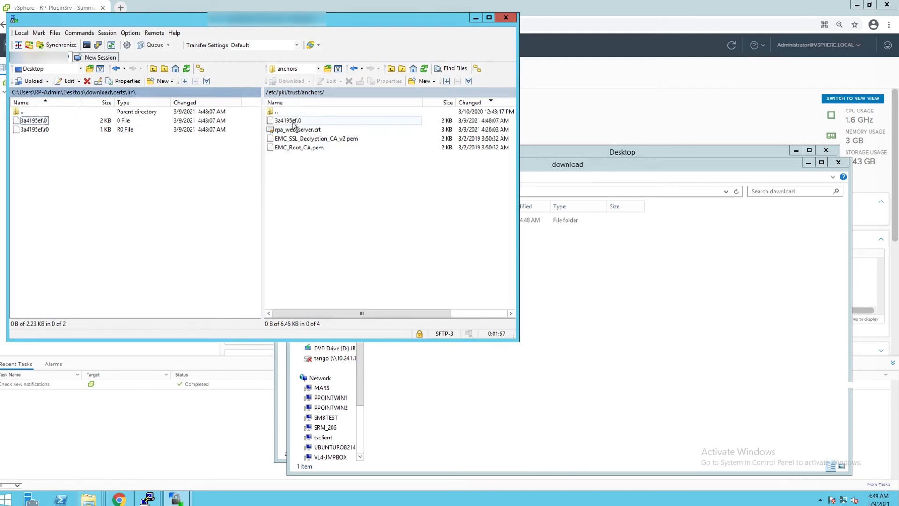
# Log in as root and run update-ca-certificates on the plugin server, then return to the browser.
pyautogui.moveTo(176, 499)
pyautogui.click(166, 455)
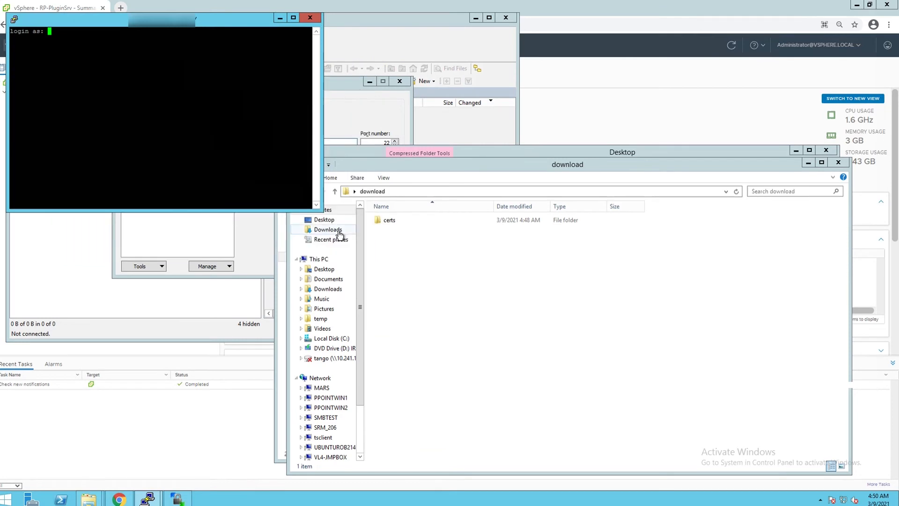
pyautogui.write('root')
pyautogui.press('Return')
pyautogui.press('Return')
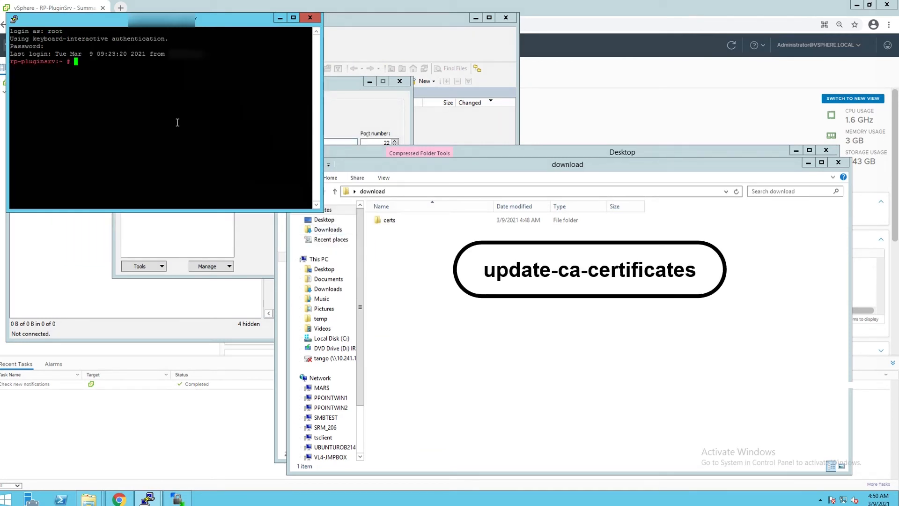
pyautogui.write('update-')
pyautogui.write('ca')
pyautogui.press('Tab')
pyautogui.press('Return')
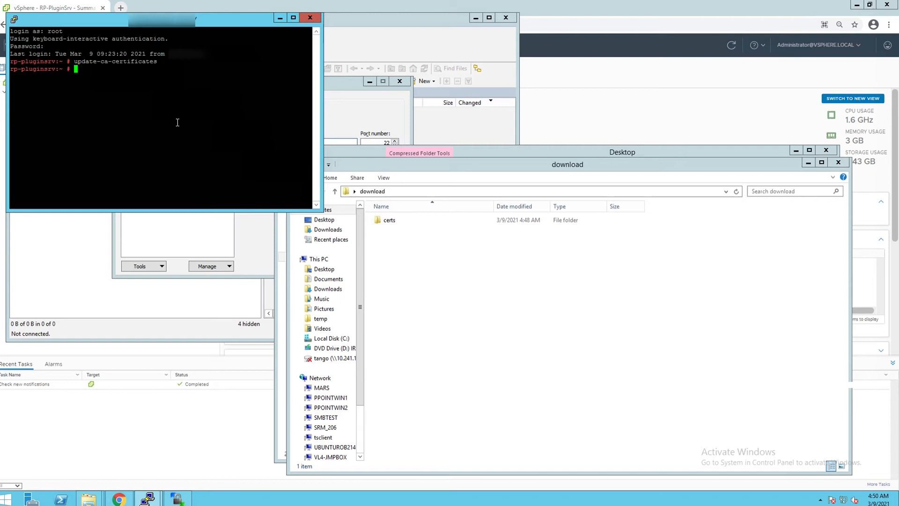
pyautogui.click(121, 500)
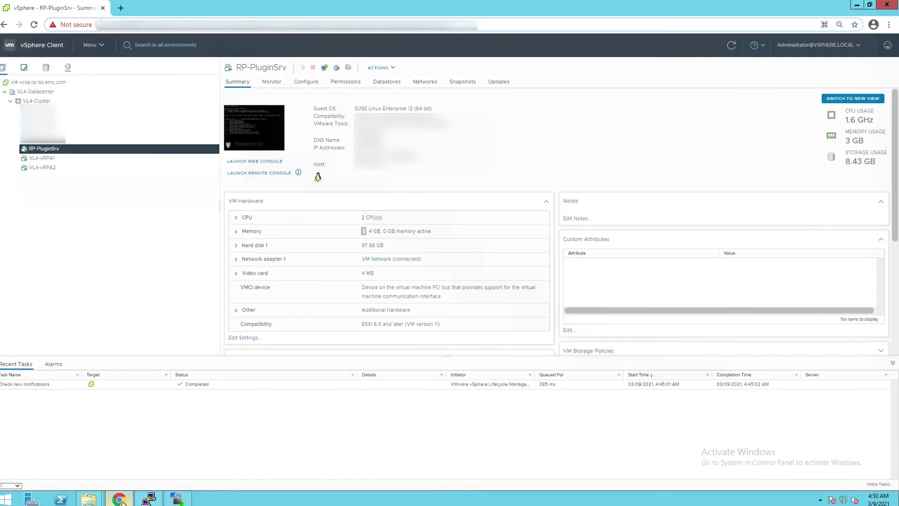
# Power off RP-PluginSrv, confirm, and reopen its actions to power it back on.
pyautogui.rightClick(82, 148)
pyautogui.moveTo(103, 167)
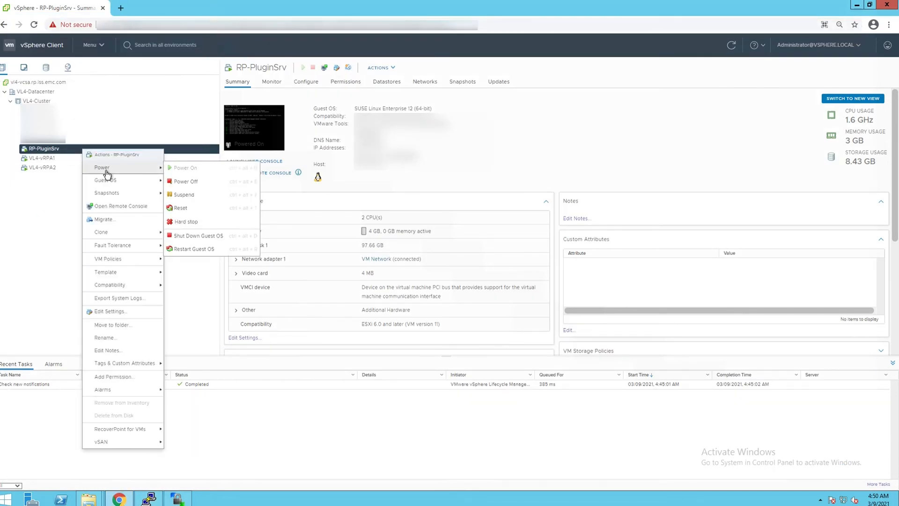
pyautogui.click(185, 181)
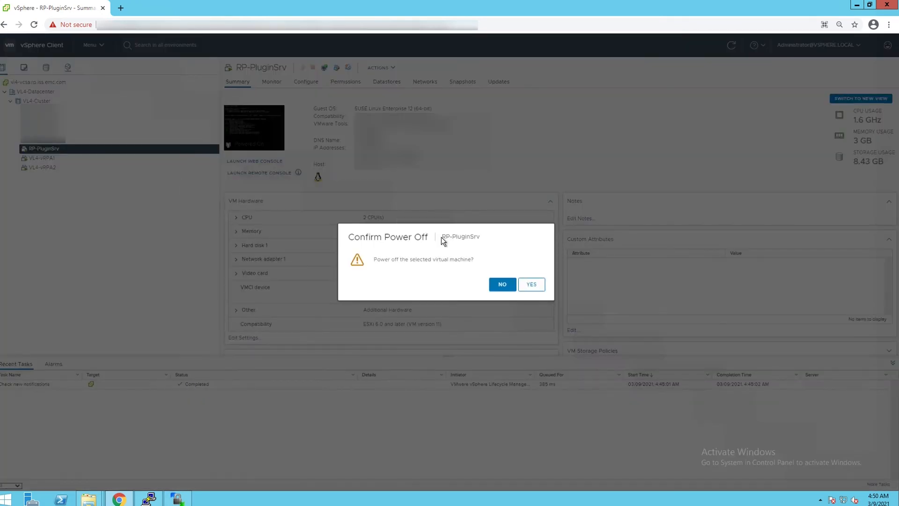
pyautogui.click(536, 286)
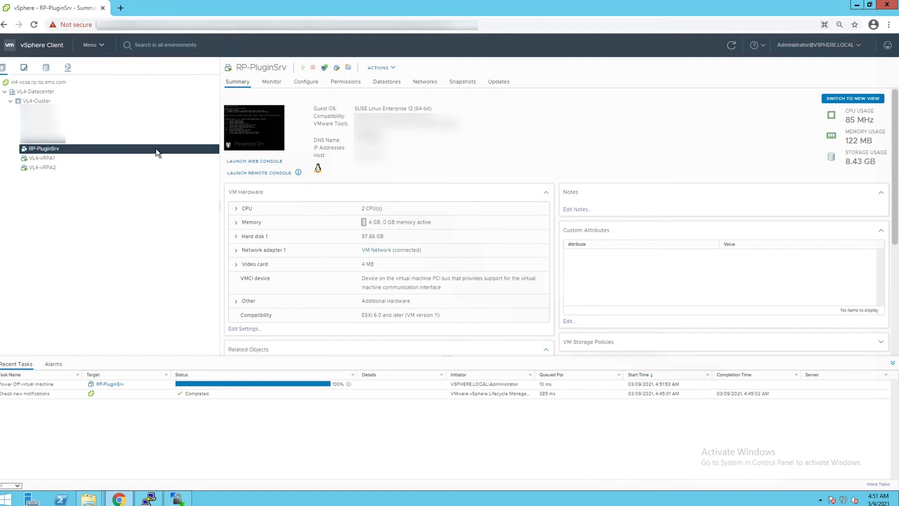
pyautogui.rightClick(215, 152)
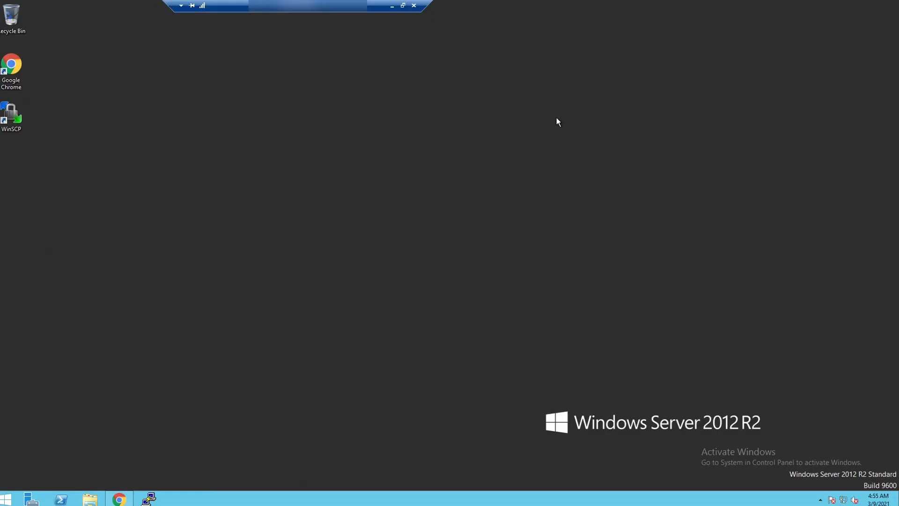
pyautogui.click(6, 499)
pyautogui.write('in')
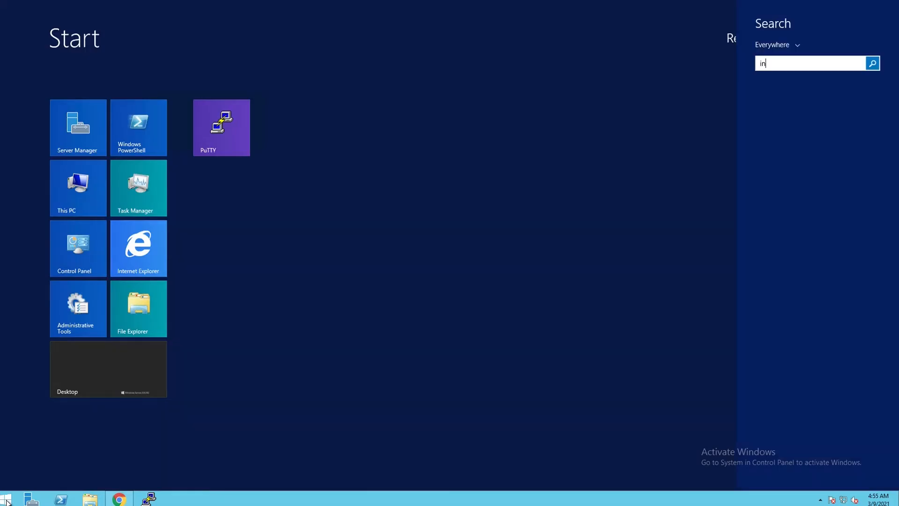
pyautogui.write('ternet')
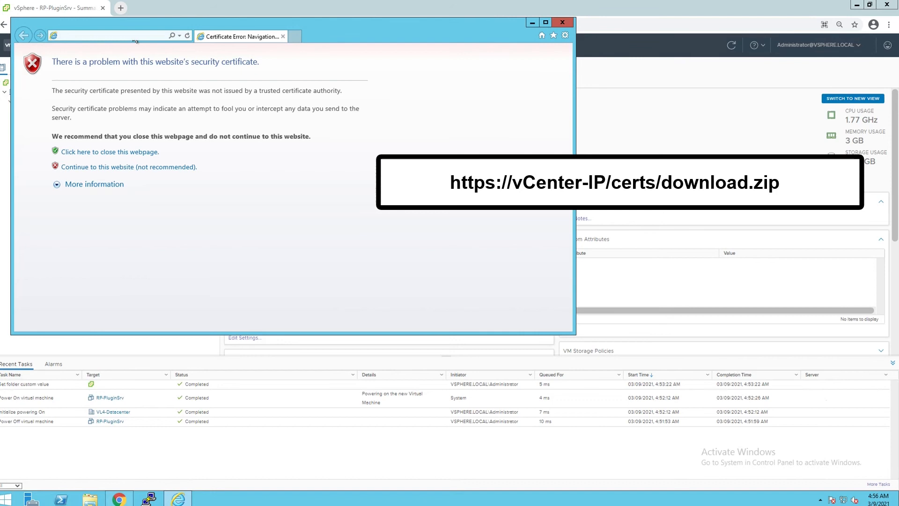
pyautogui.click(134, 35)
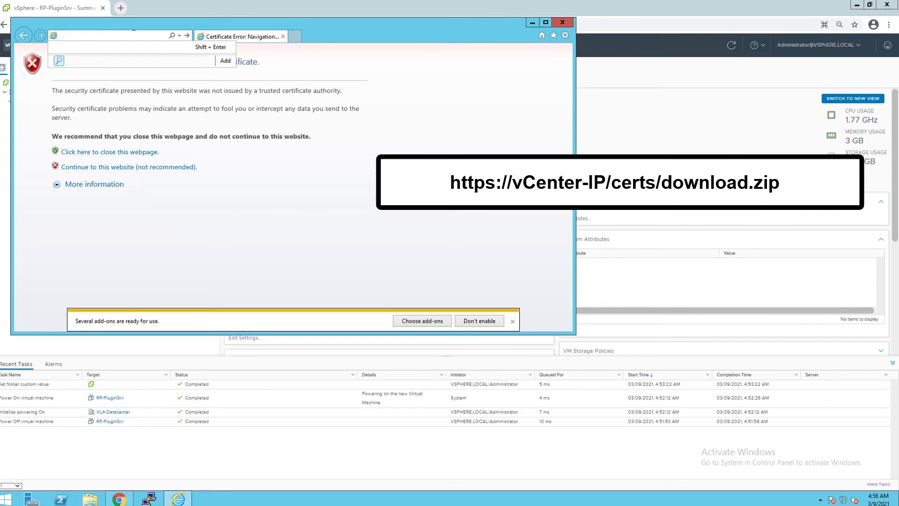
pyautogui.press('Return')
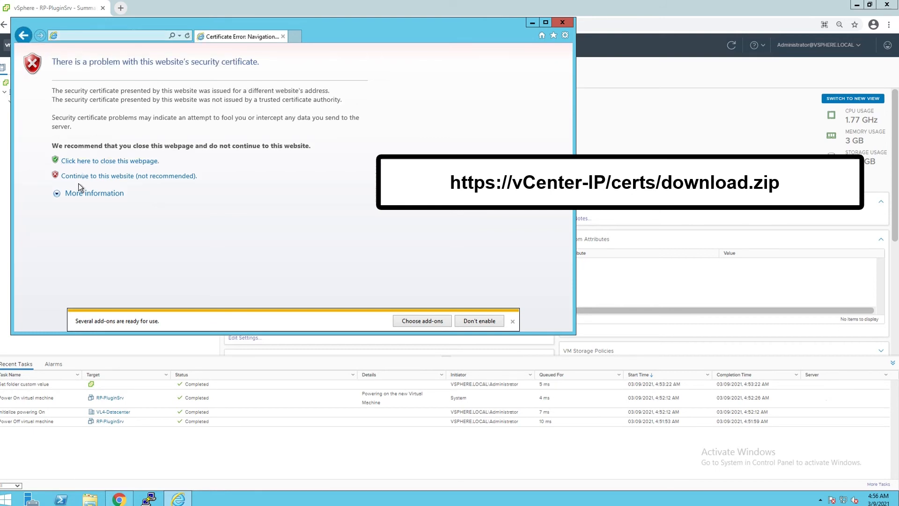
pyautogui.click(102, 180)
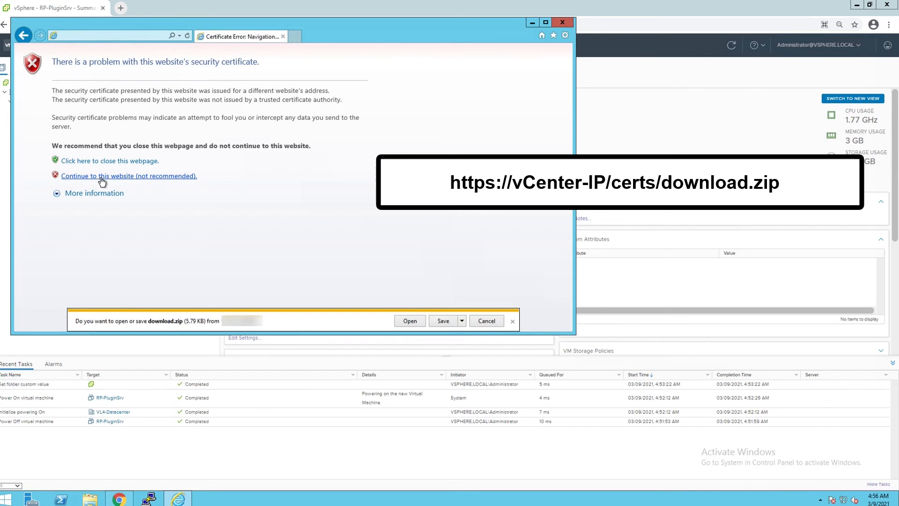
# Save download.zip to the Desktop via Save as and show it in its folder.
pyautogui.click(462, 321)
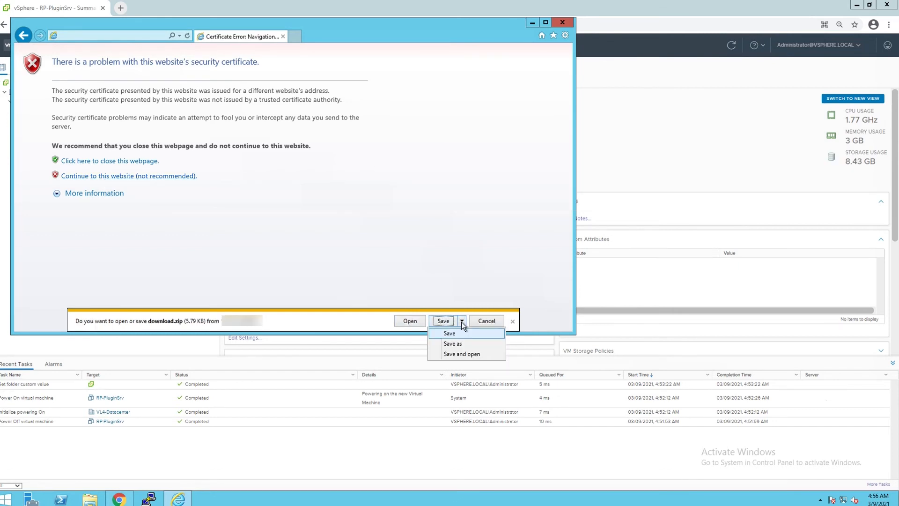
pyautogui.click(456, 345)
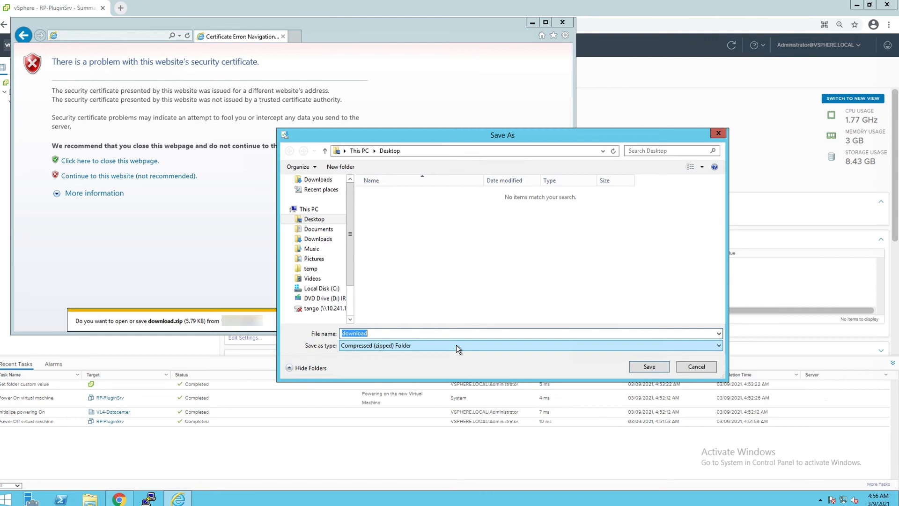
pyautogui.click(643, 367)
pyautogui.click(417, 321)
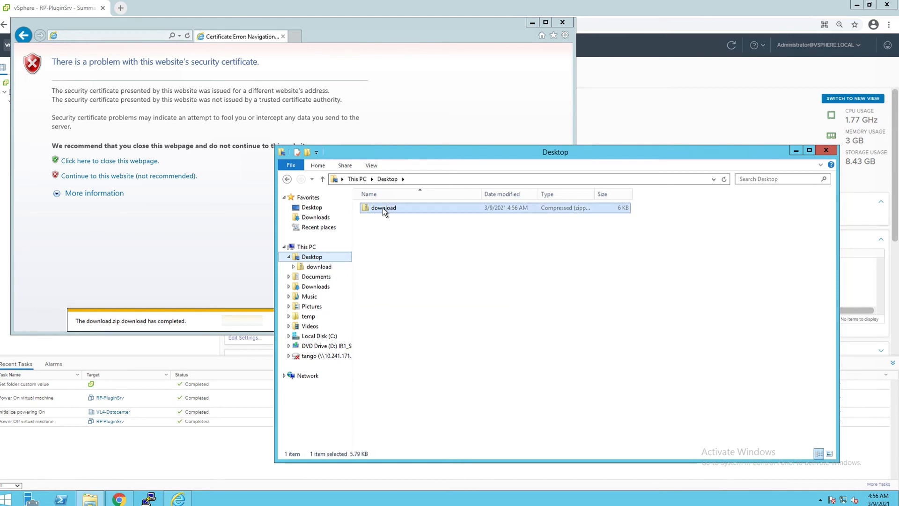
# Open certificate 3a4195ef.0 from download.zip > certs > lin as plain text in Notepad.
pyautogui.doubleClick(384, 208)
pyautogui.doubleClick(378, 209)
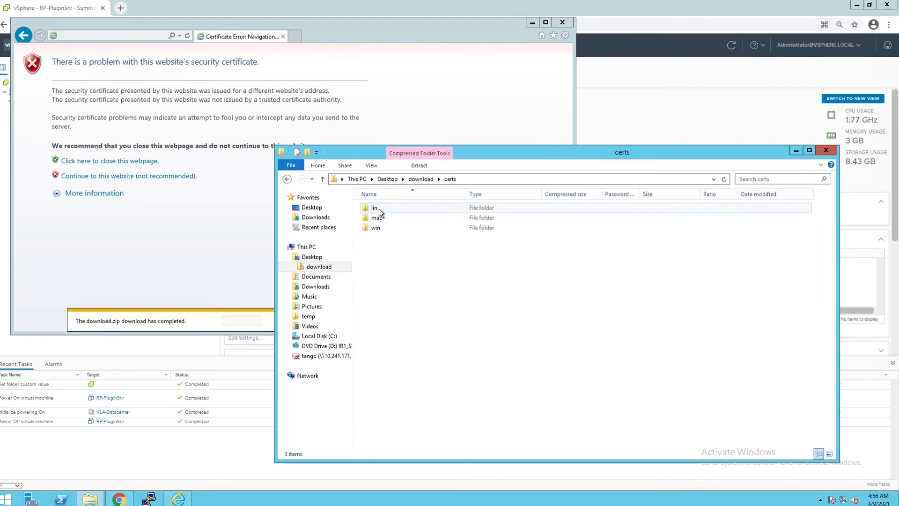
pyautogui.doubleClick(375, 209)
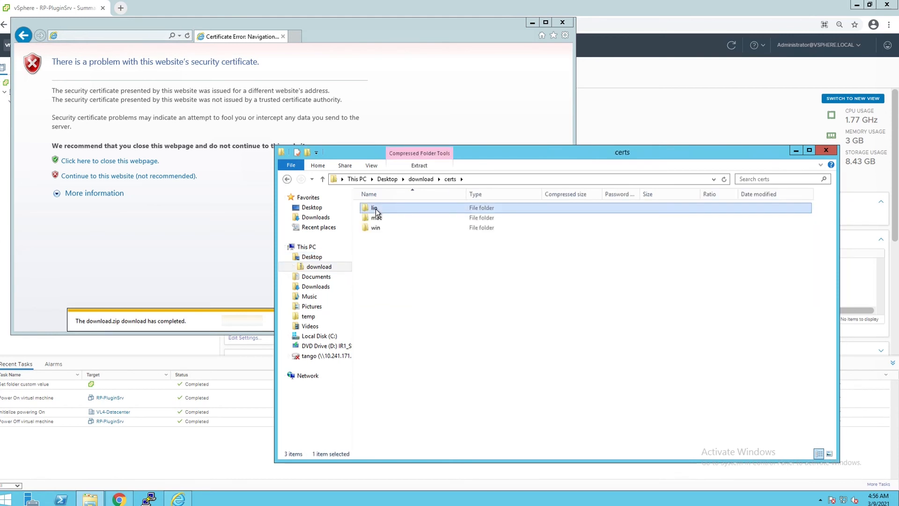
pyautogui.doubleClick(392, 209)
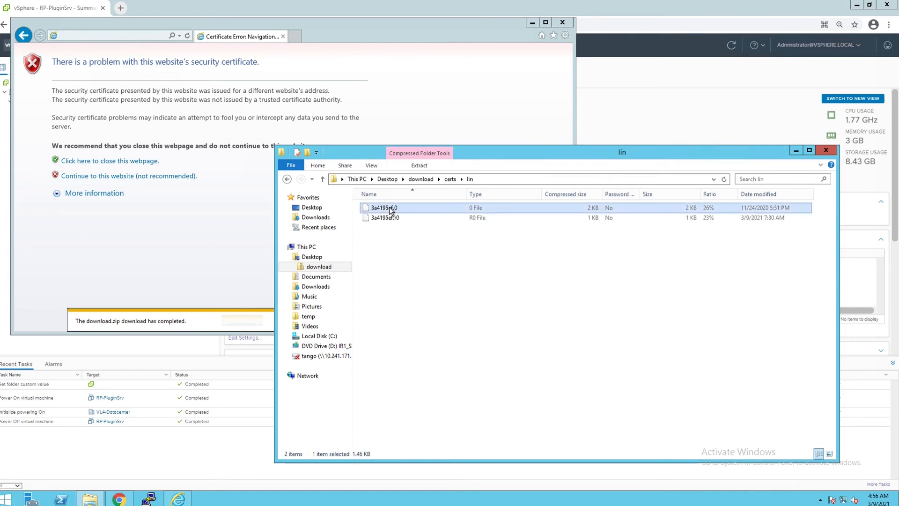
pyautogui.click(406, 164)
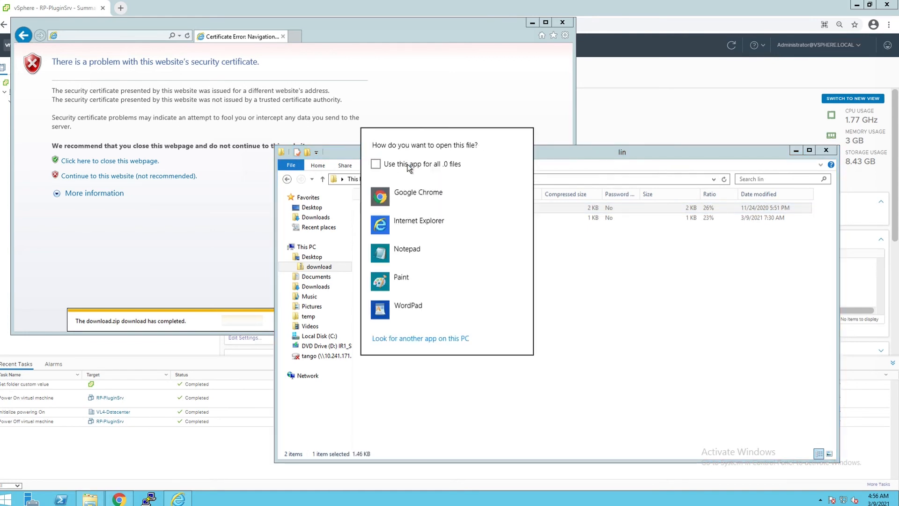
pyautogui.click(397, 257)
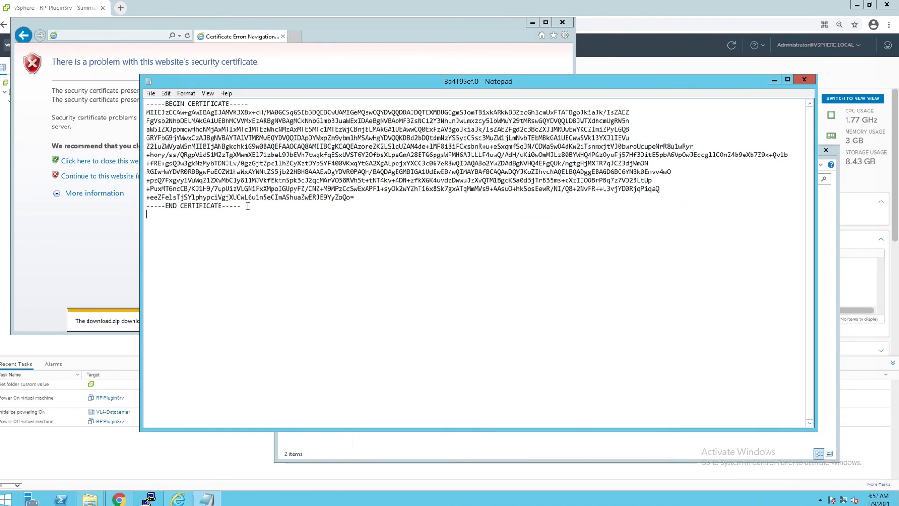
pyautogui.write('#')
# Select the entire certificate text and copy it.
pyautogui.hotkey('ctrl', 'a')
pyautogui.rightClick(179, 182)
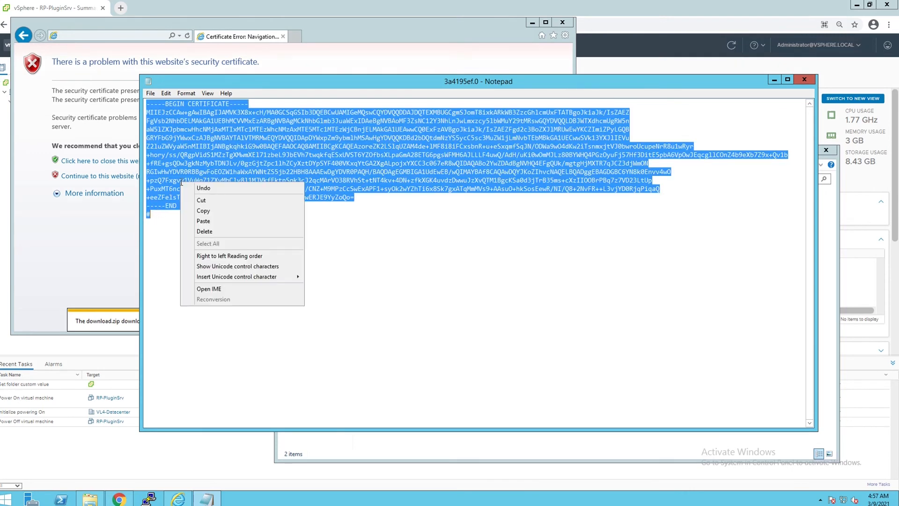
pyautogui.click(206, 212)
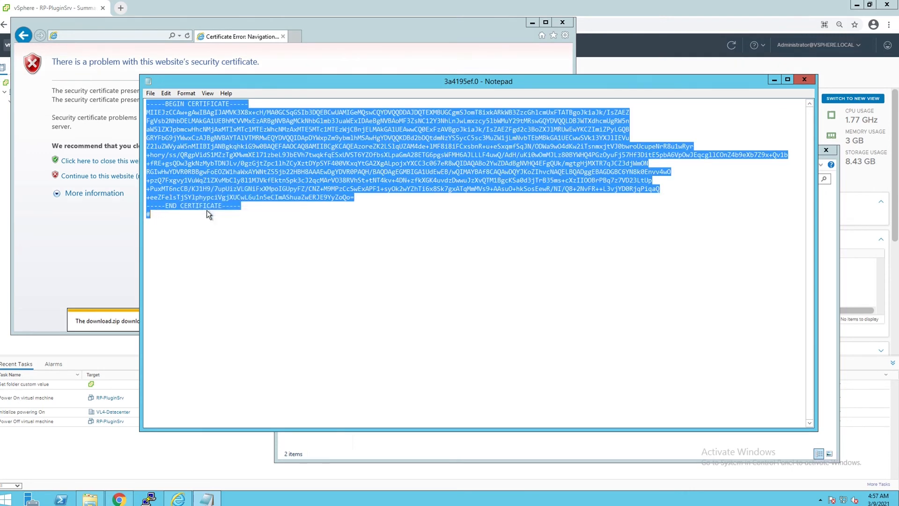
# Open an SSH session to the RPA in PuTTY and log in as admin.
pyautogui.click(148, 500)
pyautogui.click(436, 206)
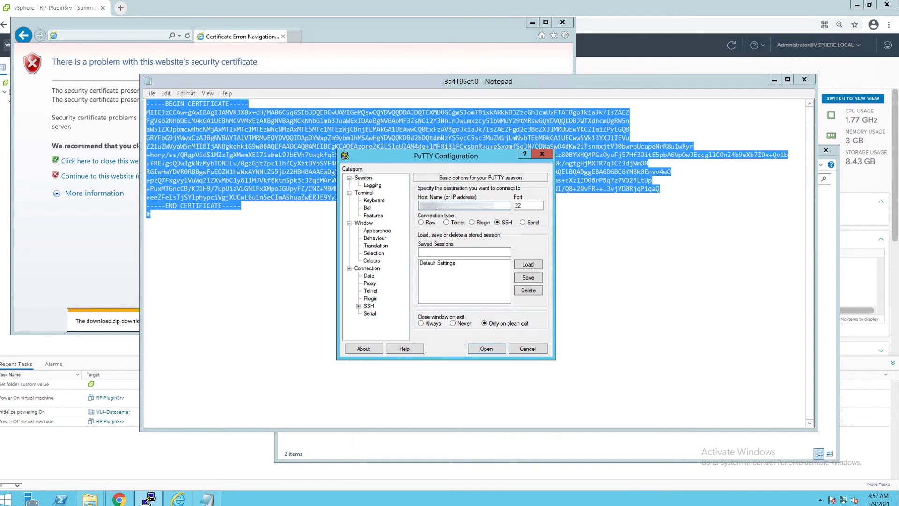
pyautogui.press('Return')
pyautogui.click(354, 79)
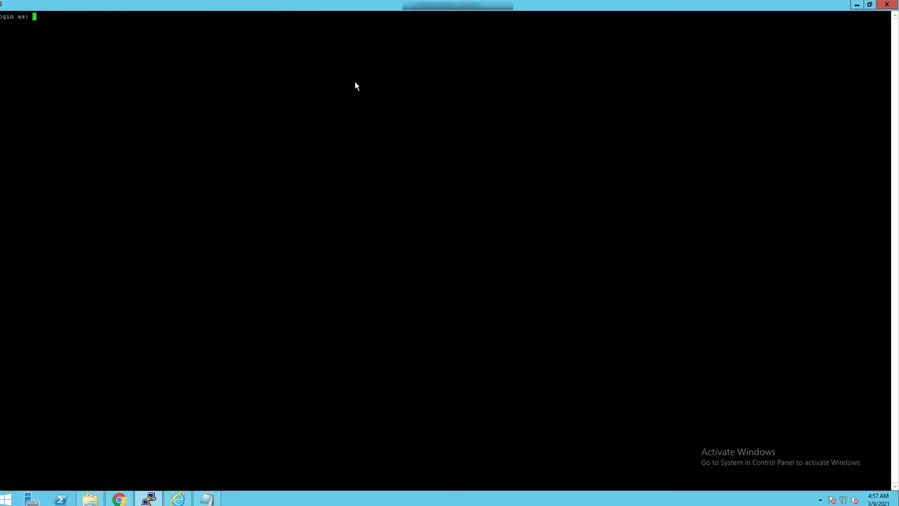
pyautogui.write('admin')
pyautogui.press('Return')
pyautogui.press('Return')
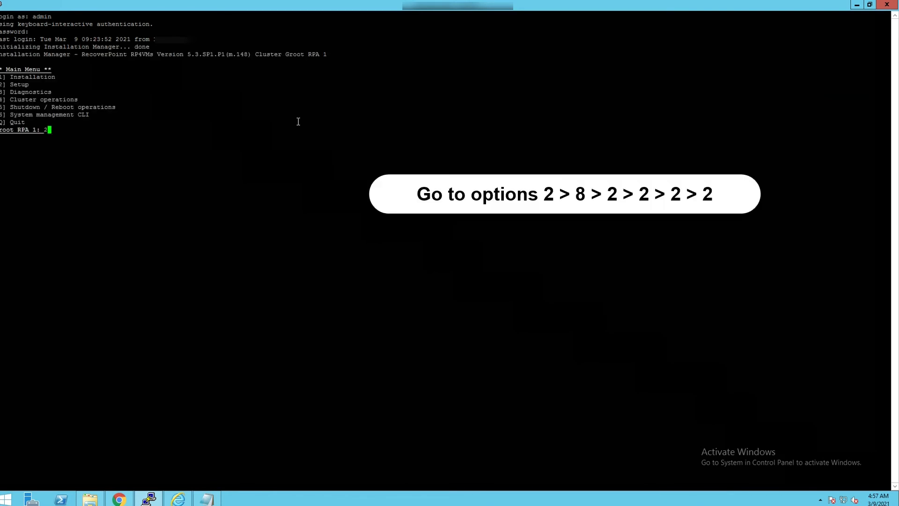
pyautogui.write('2')
# Navigate Setup > Advanced > Security > Certificates > Truststore and add the pasted certificate as alias vc_cert.
pyautogui.press('Return')
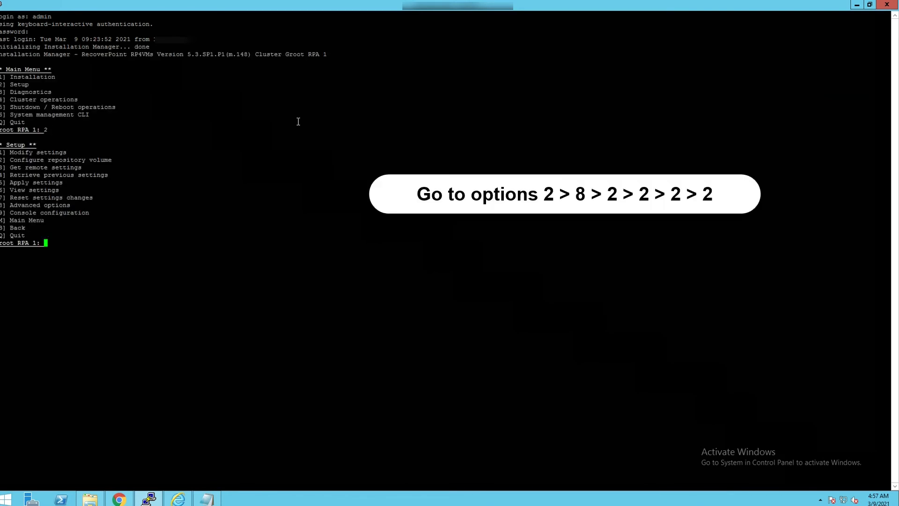
pyautogui.write('8')
pyautogui.press('Return')
pyautogui.write('2')
pyautogui.press('Return')
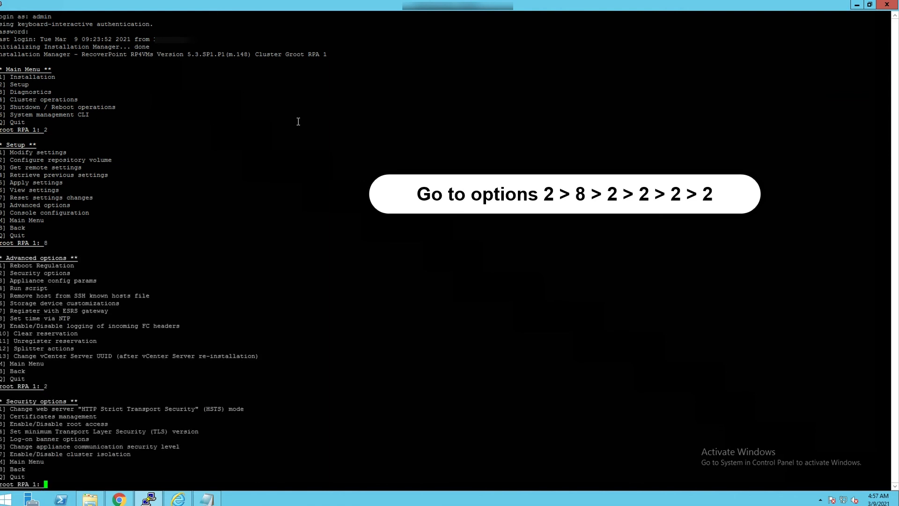
pyautogui.write('2')
pyautogui.press('Return')
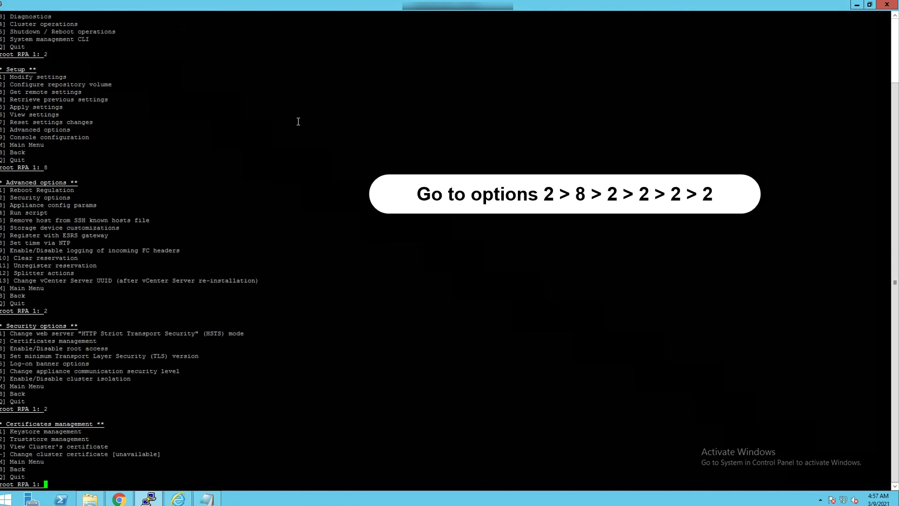
pyautogui.write('2')
pyautogui.press('Return')
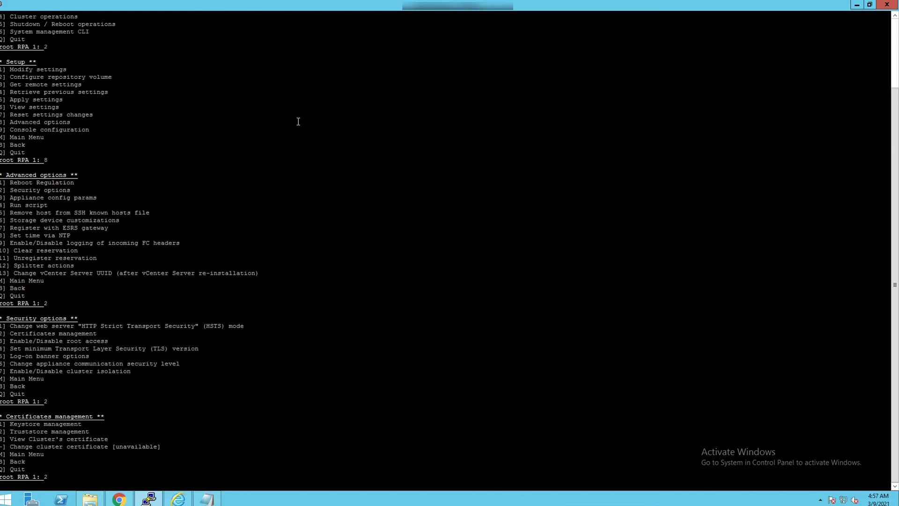
pyautogui.write('2')
pyautogui.press('Return')
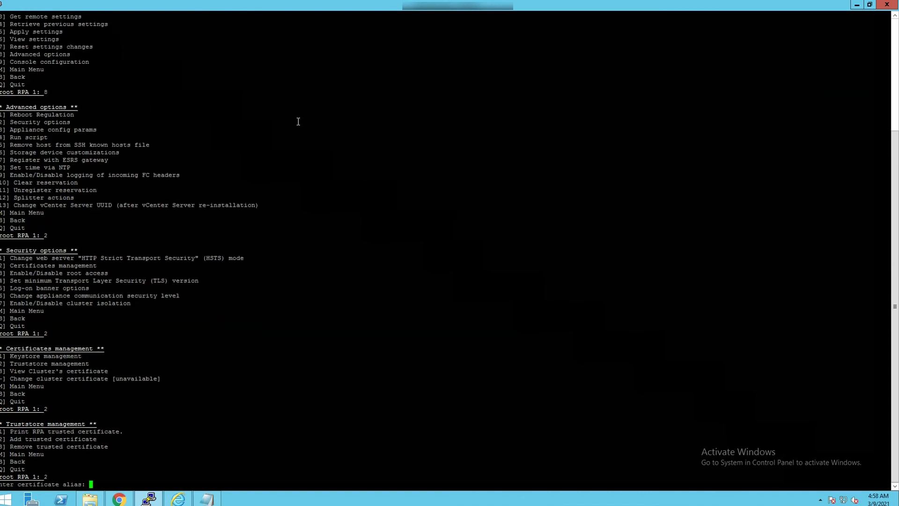
pyautogui.write('vc_cert')
pyautogui.press('Return')
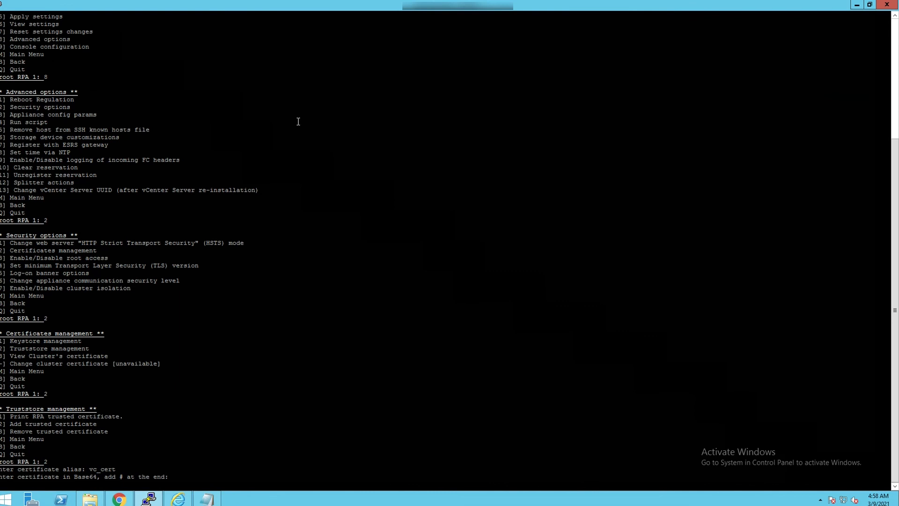
pyautogui.rightClick(298, 122)
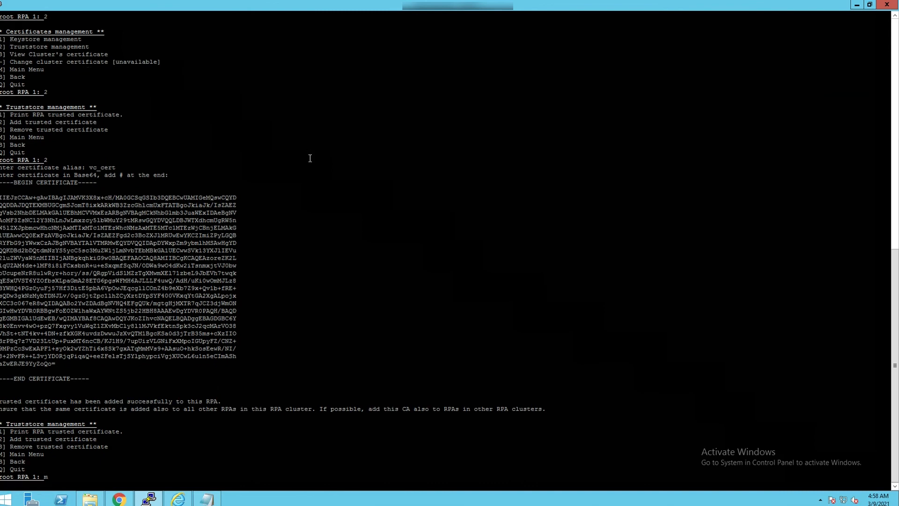
pyautogui.write('m')
# Return to the Main Menu, run update_vcenter_server_registration -f and submit the pasted vCenter hostname.
pyautogui.press('Return')
pyautogui.write('6')
pyautogui.press('Return')
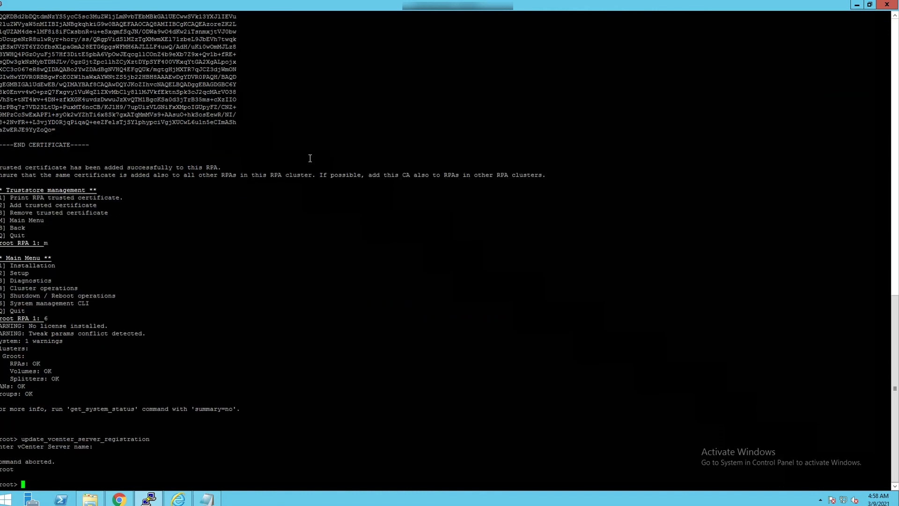
pyautogui.press('Up')
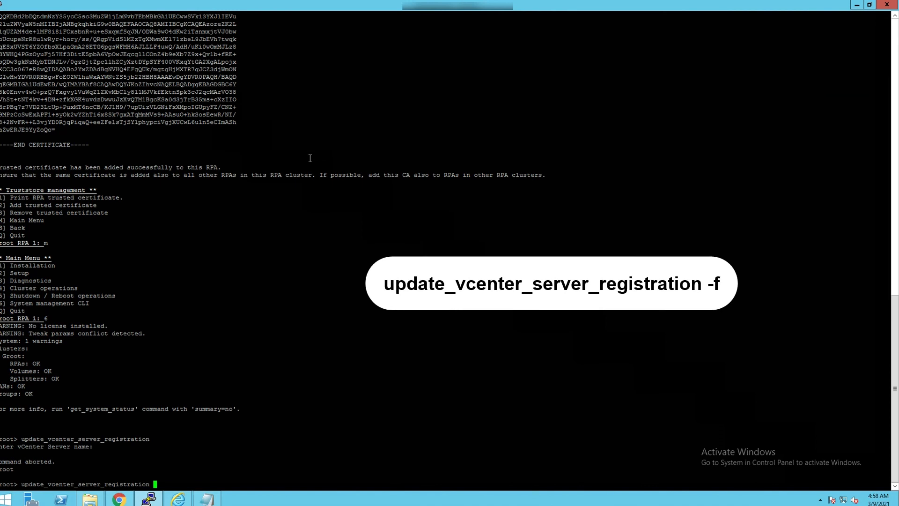
pyautogui.write('-f')
pyautogui.press('Return')
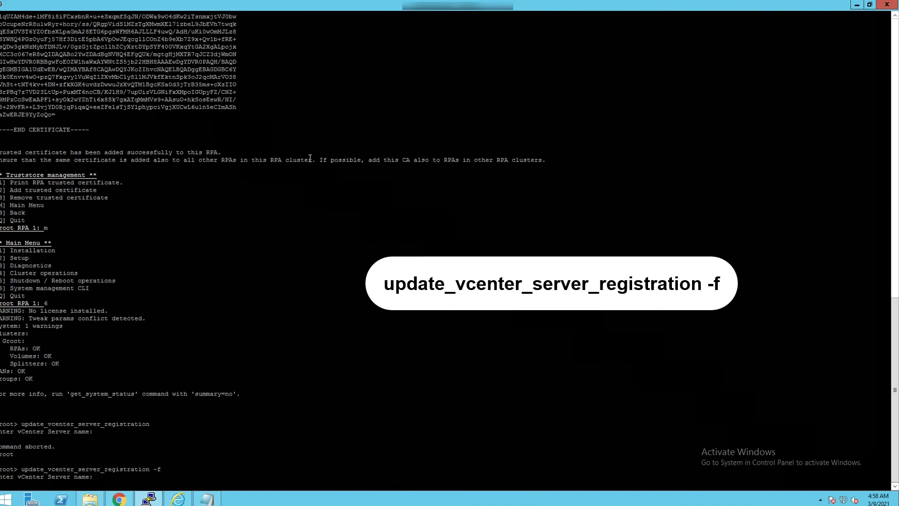
pyautogui.rightClick(310, 159)
pyautogui.press('Return')
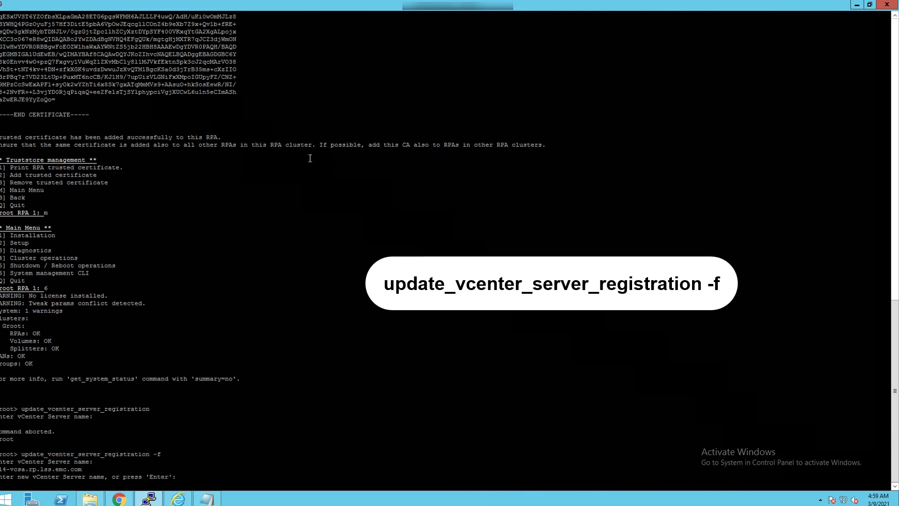
# Keep the current vCenter name, confirm changing credentials, and keep the current IP address, port 443 and username.
pyautogui.press('Return')
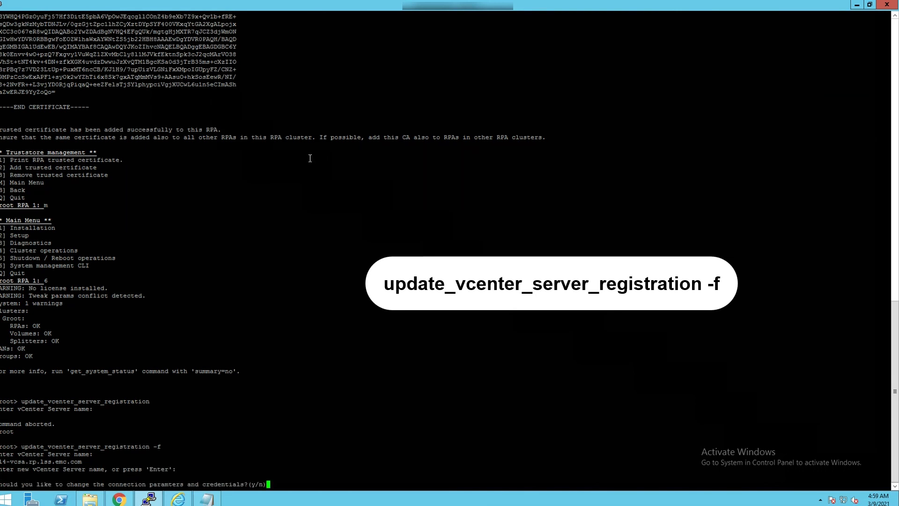
pyautogui.write('y')
pyautogui.press('Return')
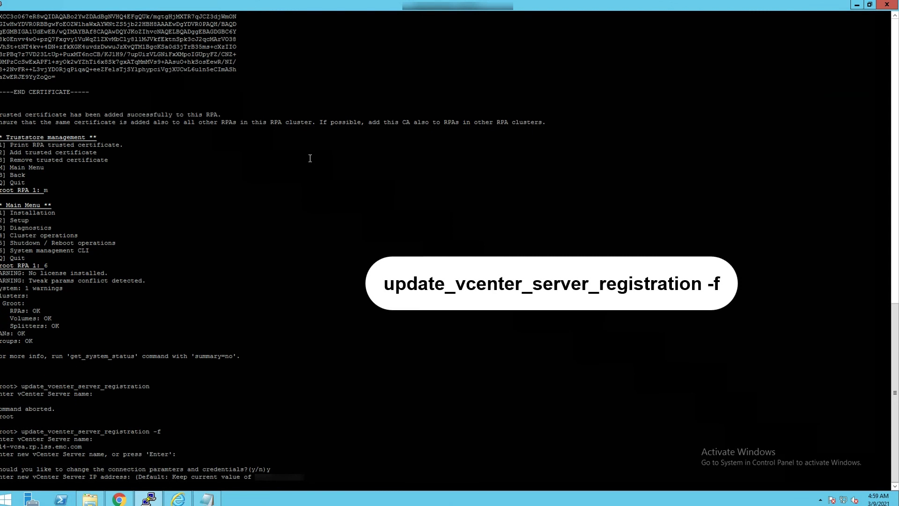
pyautogui.press('Return')
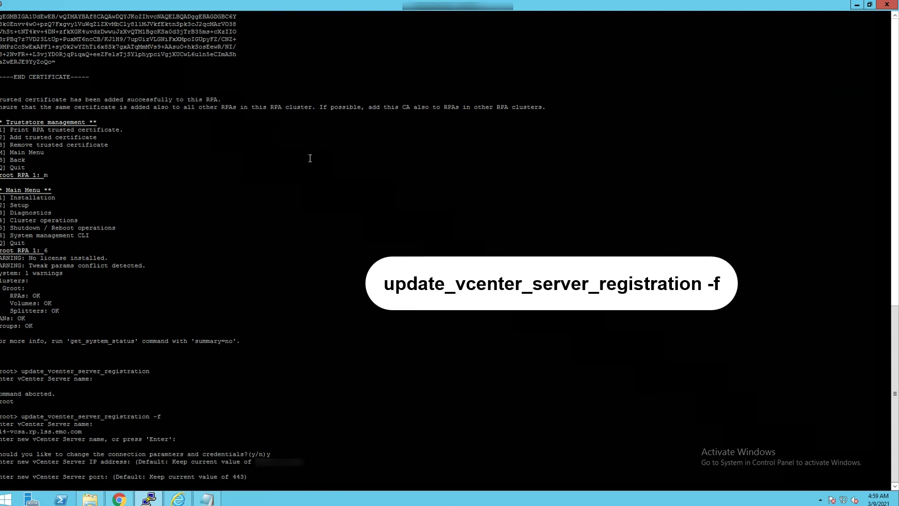
pyautogui.press('Return')
pyautogui.press('Return')
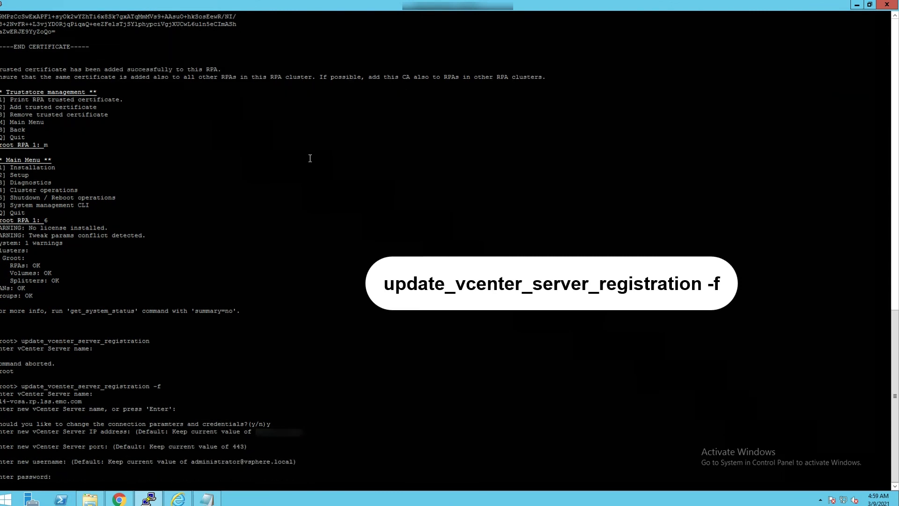
pyautogui.press('Return')
pyautogui.write('1')
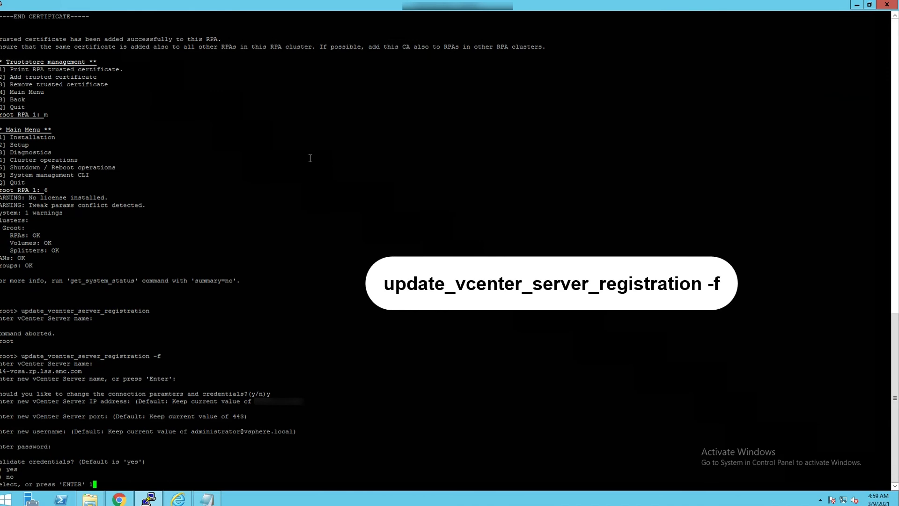